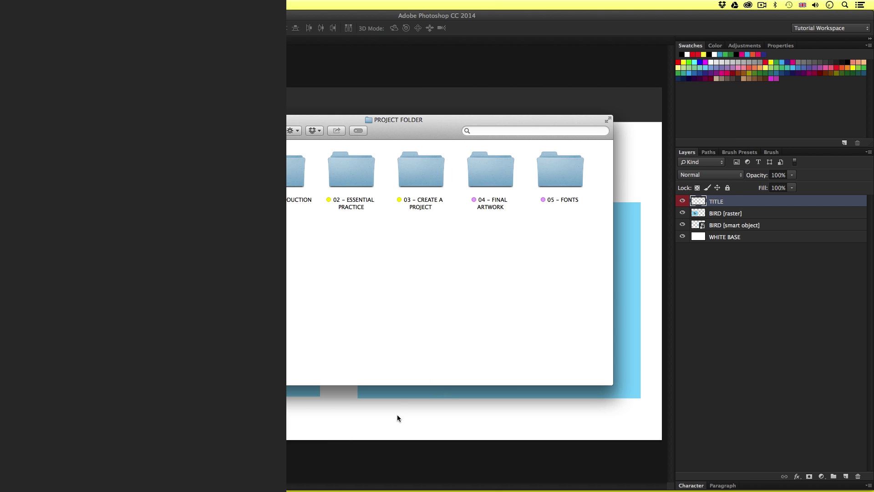
Step: Open ADJUSMENTS.psd from 02 – ESSENTIAL PRACTICE > 19 – ADJUSTMENTS in Photoshop
{"action": "double_click", "coordinate": [357, 174]}
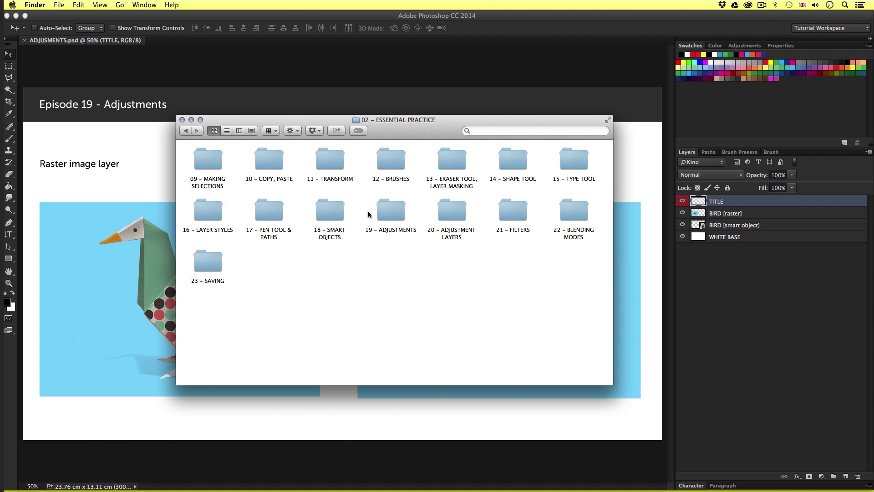
{"action": "left_click", "coordinate": [395, 231]}
{"action": "double_click", "coordinate": [395, 207]}
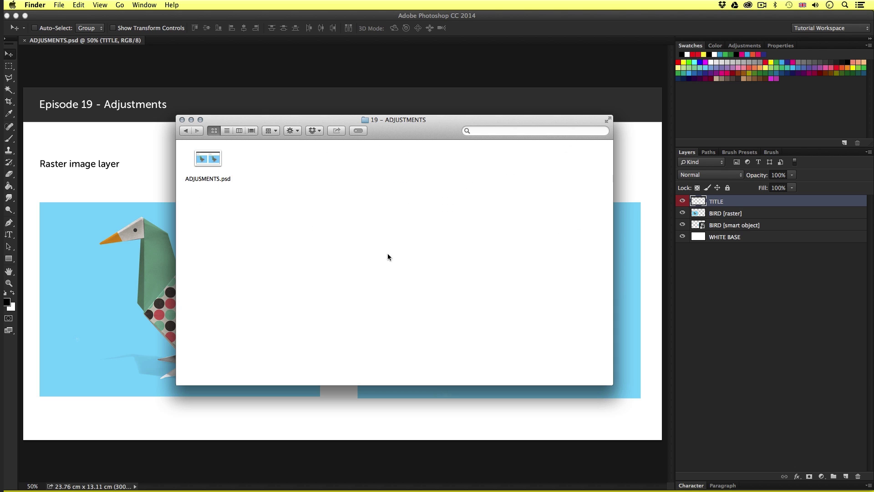
{"action": "left_click", "coordinate": [211, 158]}
{"action": "double_click", "coordinate": [211, 159]}
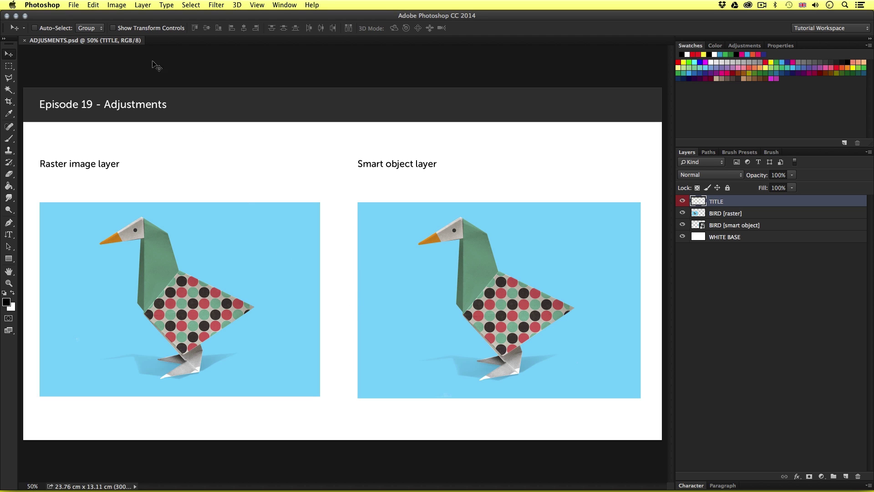
{"action": "left_click", "coordinate": [119, 6]}
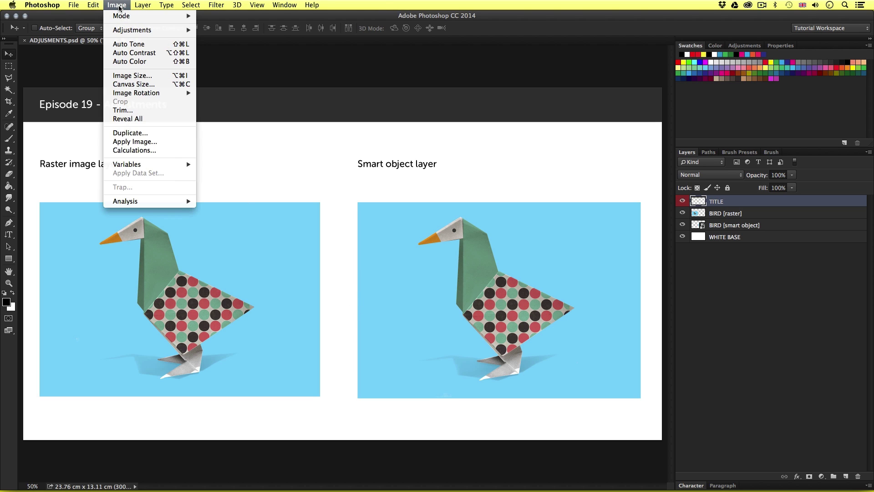
{"action": "mouse_move", "coordinate": [131, 30]}
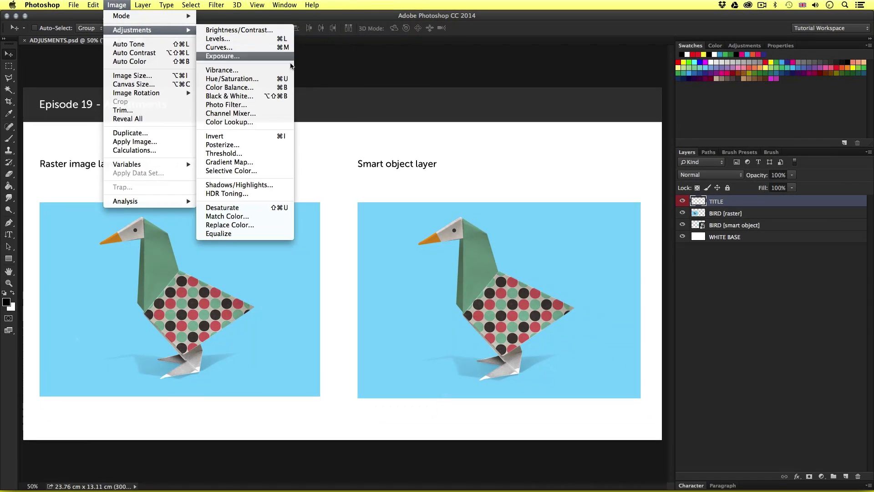
{"action": "left_click", "coordinate": [399, 139]}
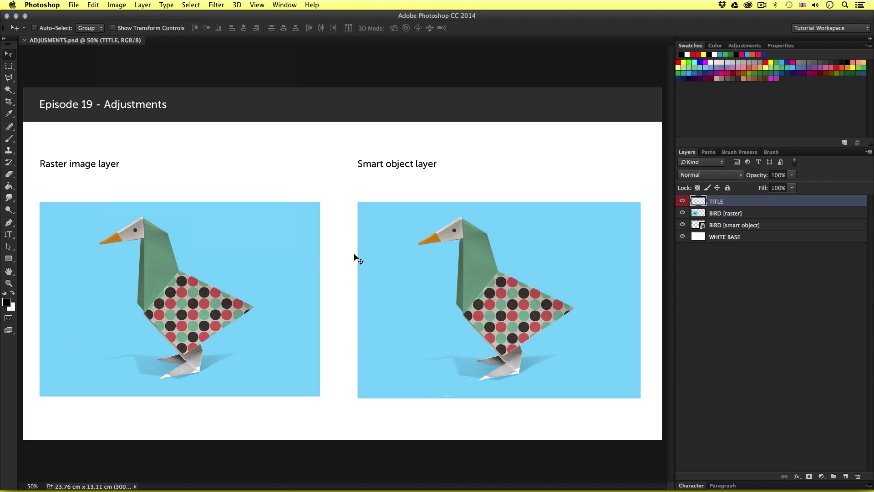
Step: Zoom in on the raster bird, select the BIRD [raster] layer, and bring up Image > Adjustments
{"action": "key", "text": "z"}
{"action": "scroll", "coordinate": [193, 280], "scroll_direction": "up", "scroll_amount": 3}
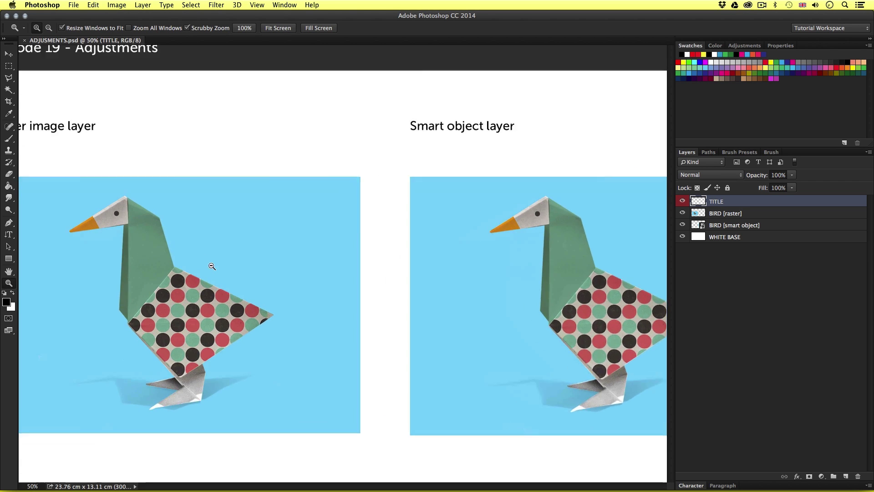
{"action": "left_click_drag", "start_coordinate": [193, 281], "coordinate": [332, 230]}
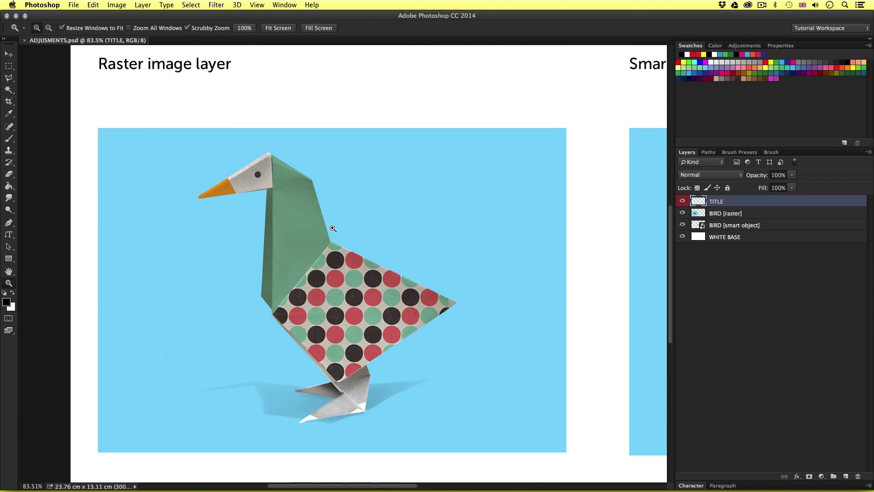
{"action": "key", "text": "v"}
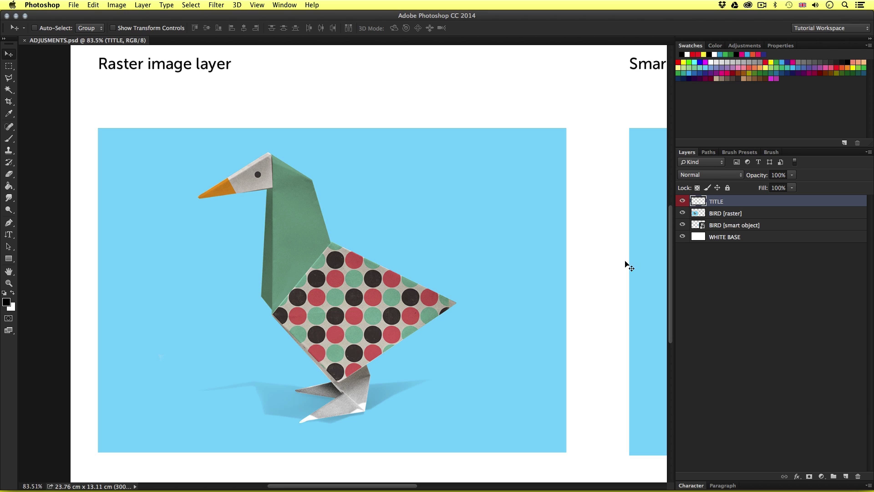
{"action": "left_click", "coordinate": [726, 214]}
{"action": "left_click", "coordinate": [684, 213]}
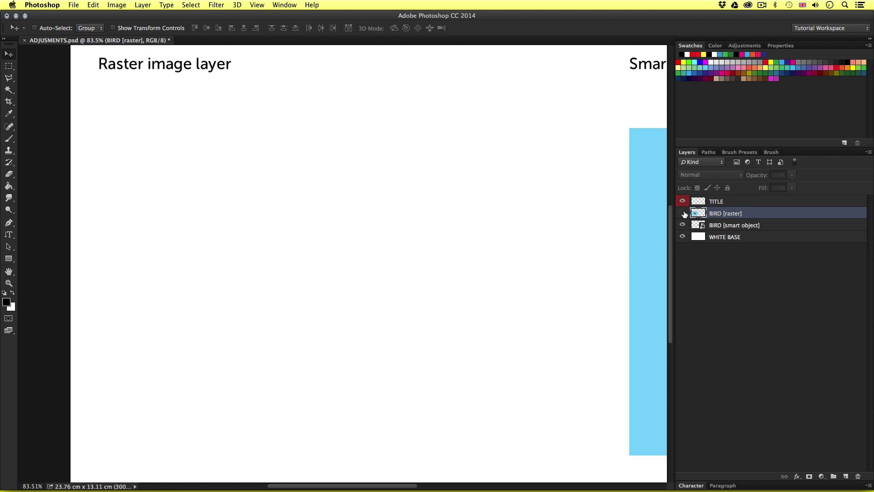
{"action": "left_click", "coordinate": [684, 213]}
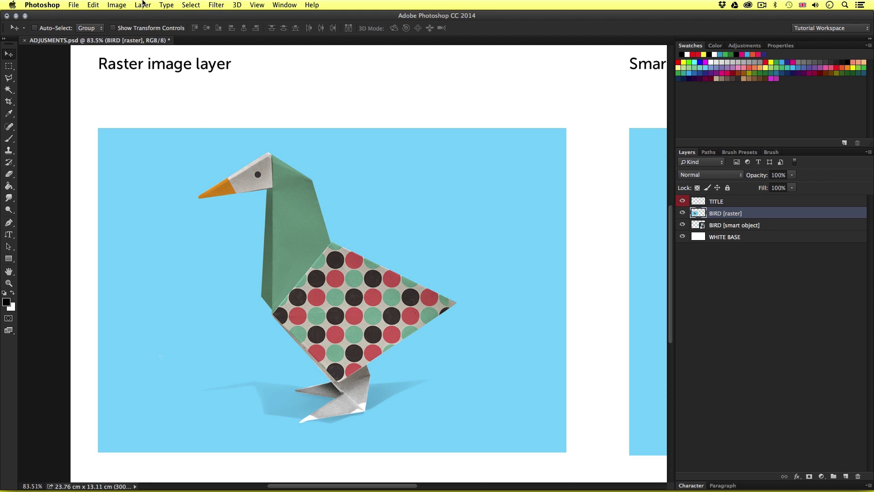
{"action": "left_click", "coordinate": [115, 5]}
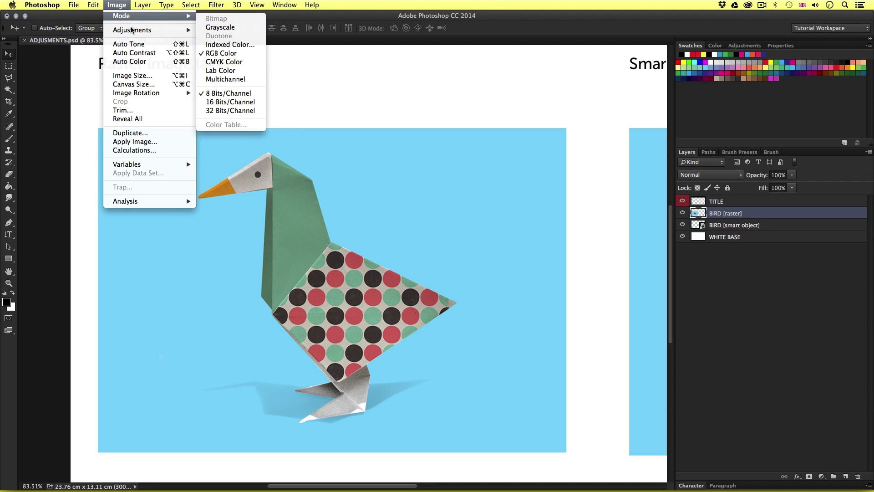
{"action": "mouse_move", "coordinate": [131, 32]}
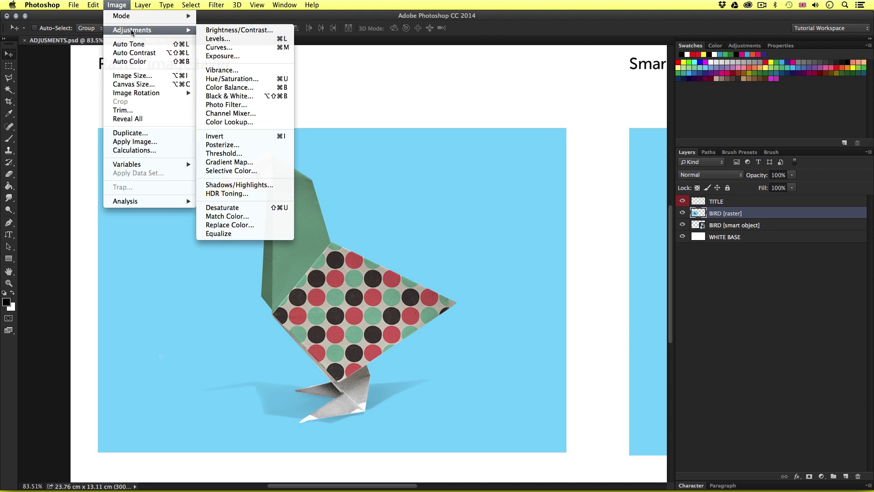
{"action": "left_click", "coordinate": [243, 31]}
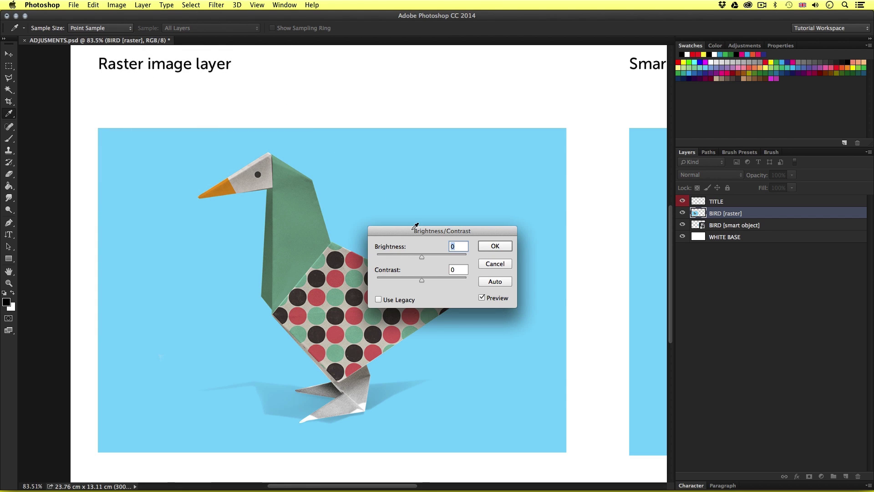
{"action": "left_click_drag", "start_coordinate": [416, 226], "coordinate": [447, 114]}
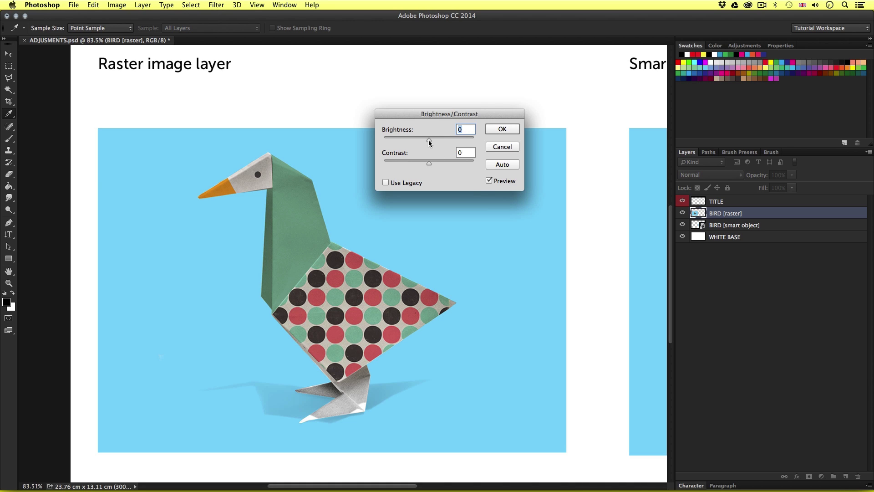
{"action": "mouse_move", "coordinate": [429, 138]}
{"action": "left_mouse_down"}
{"action": "mouse_move", "coordinate": [448, 139]}
{"action": "mouse_move", "coordinate": [413, 162]}
{"action": "mouse_move", "coordinate": [376, 162]}
{"action": "mouse_move", "coordinate": [460, 162]}
{"action": "mouse_move", "coordinate": [409, 141]}
{"action": "mouse_move", "coordinate": [434, 140]}
{"action": "mouse_move", "coordinate": [458, 164]}
{"action": "mouse_move", "coordinate": [439, 139]}
{"action": "left_mouse_up"}
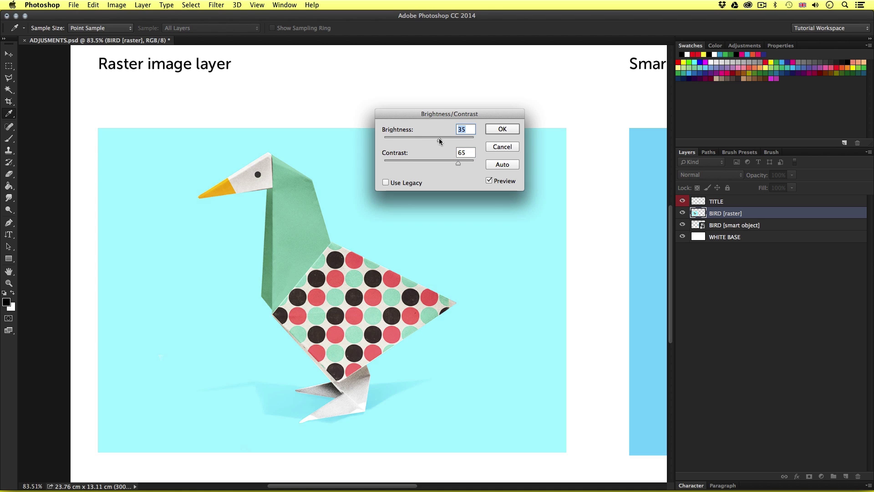
{"action": "left_click", "coordinate": [497, 132]}
{"action": "key", "text": "v"}
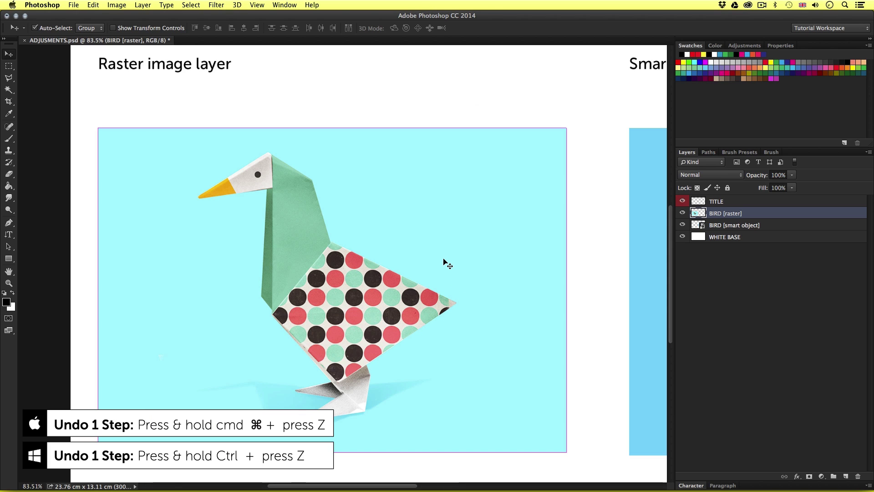
{"action": "key", "text": "super+z"}
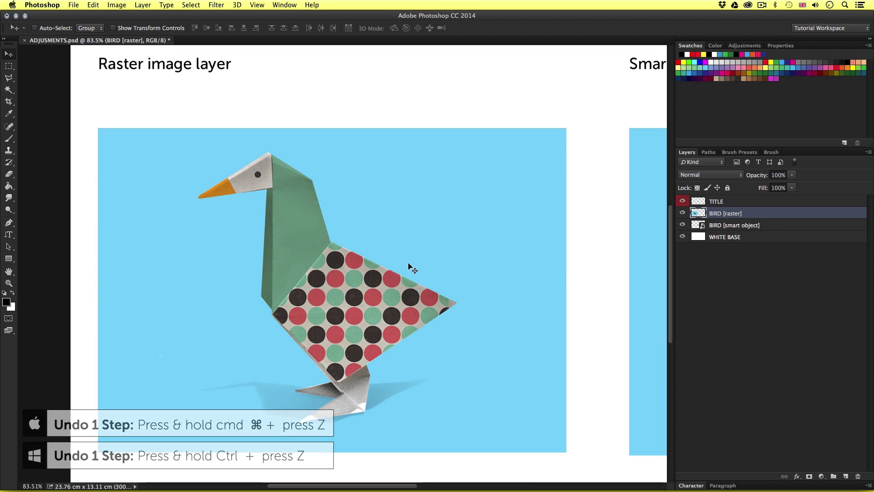
{"action": "left_click", "coordinate": [118, 6]}
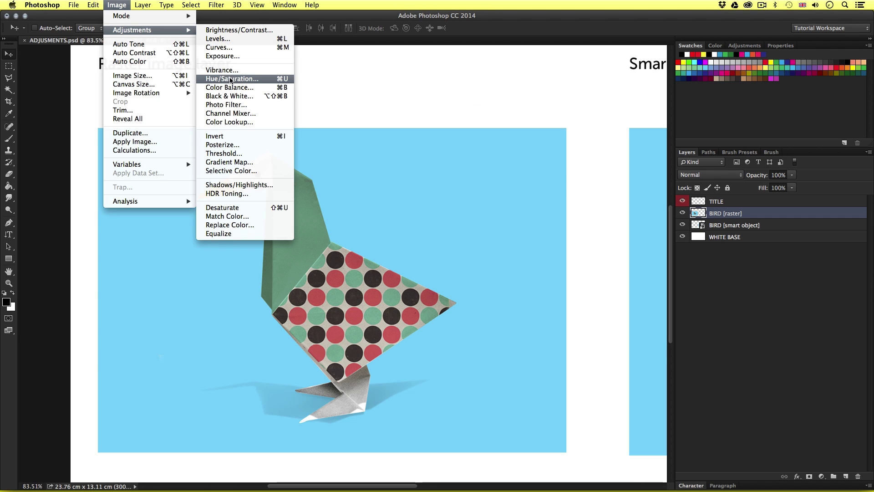
Step: Apply Hue/Saturation to the raster bird with Hue -124, Saturation +46 and Lightness +2
{"action": "left_click", "coordinate": [230, 79]}
{"action": "left_click_drag", "start_coordinate": [430, 157], "coordinate": [400, 84]}
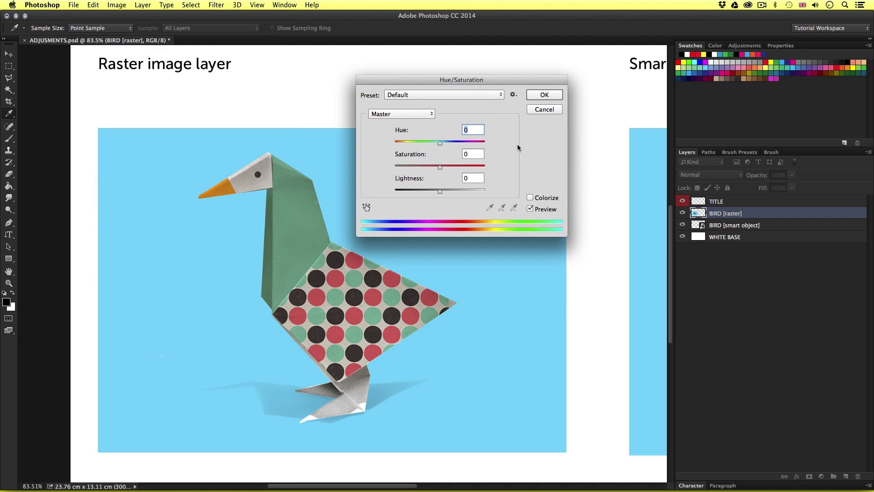
{"action": "left_click_drag", "start_coordinate": [440, 143], "coordinate": [405, 143]}
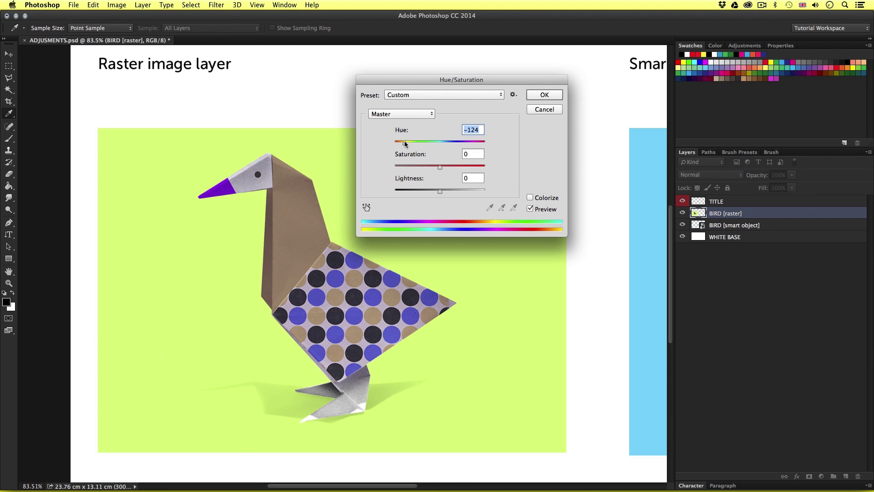
{"action": "left_click_drag", "start_coordinate": [439, 166], "coordinate": [441, 192]}
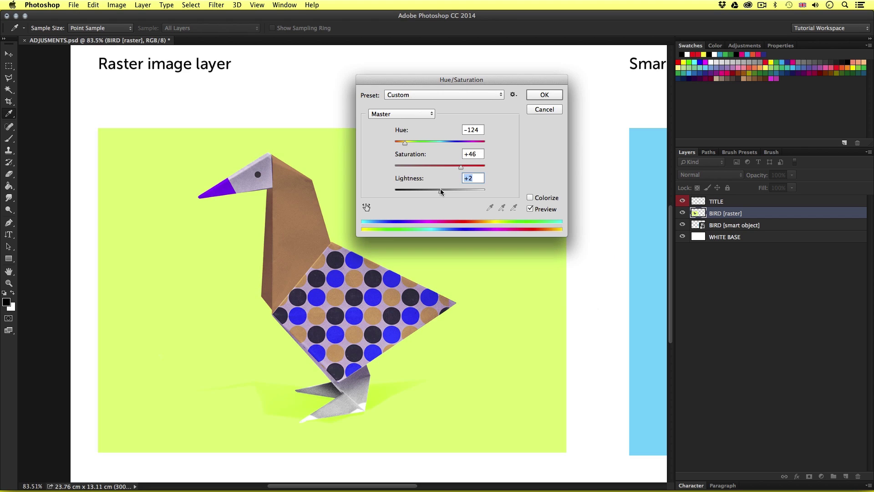
{"action": "left_click", "coordinate": [535, 100]}
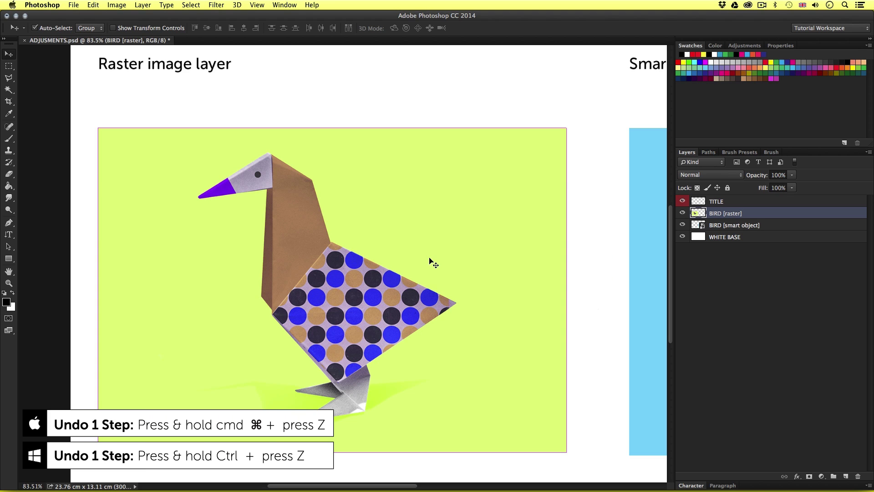
Step: Undo the hue shift, then trial a Black & White mix with darker Reds and Greens (-48) and cancel
{"action": "key", "text": "super+z"}
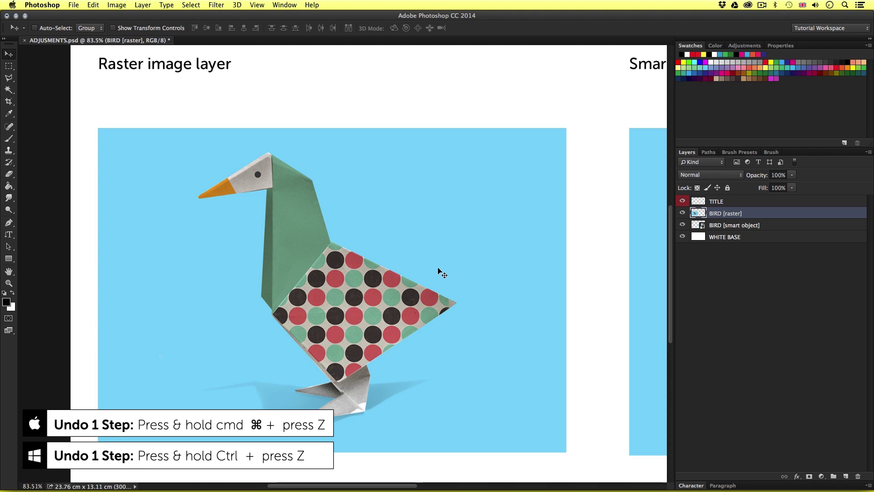
{"action": "left_click", "coordinate": [117, 5]}
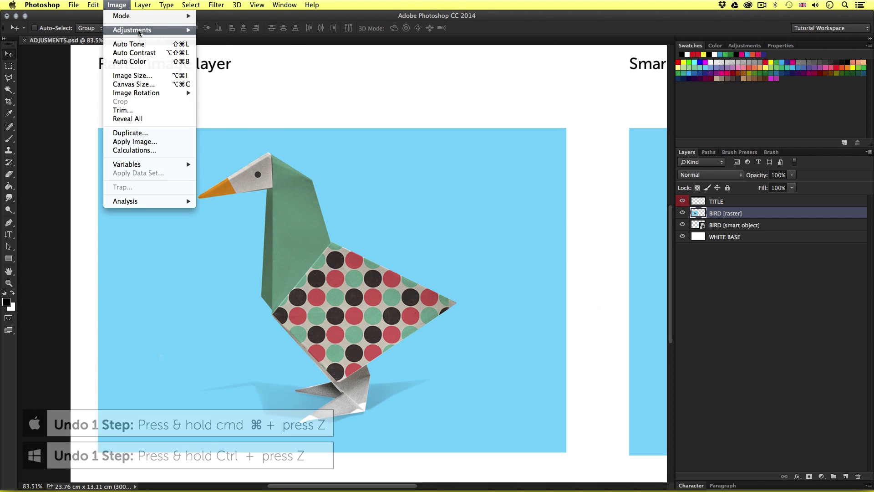
{"action": "mouse_move", "coordinate": [146, 30]}
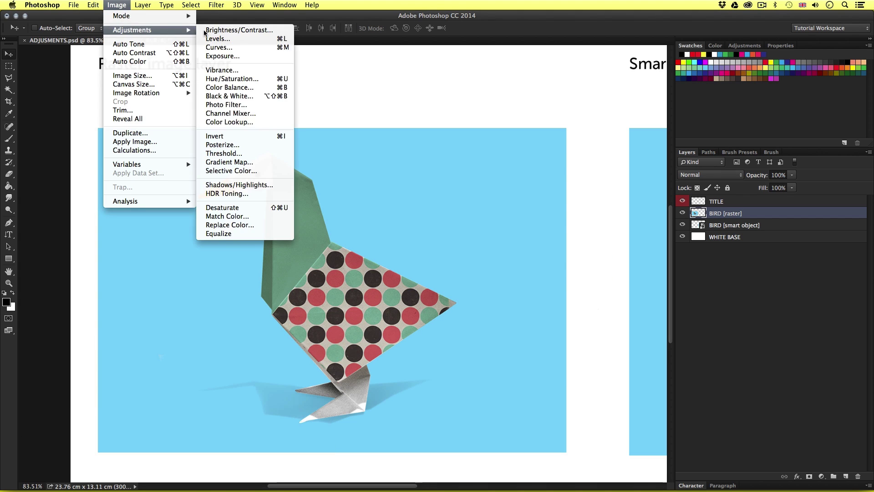
{"action": "left_click", "coordinate": [242, 96]}
{"action": "left_click_drag", "start_coordinate": [558, 141], "coordinate": [459, 73]}
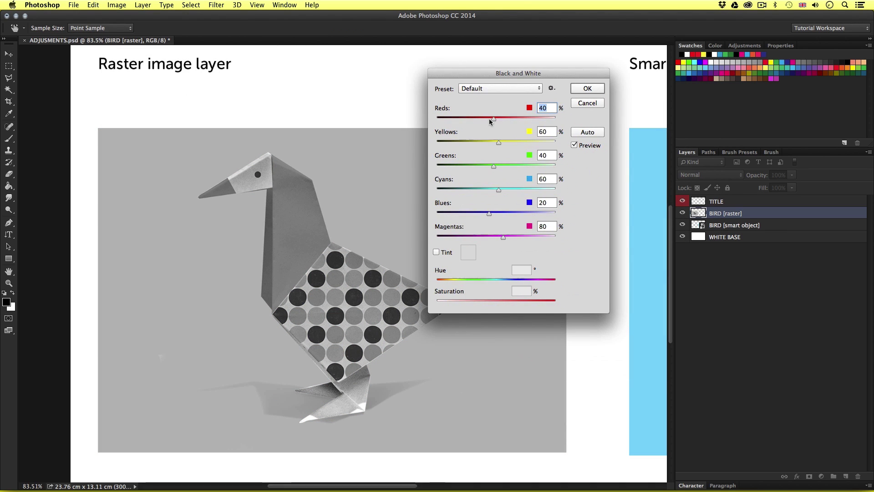
{"action": "left_click_drag", "start_coordinate": [492, 118], "coordinate": [471, 164]}
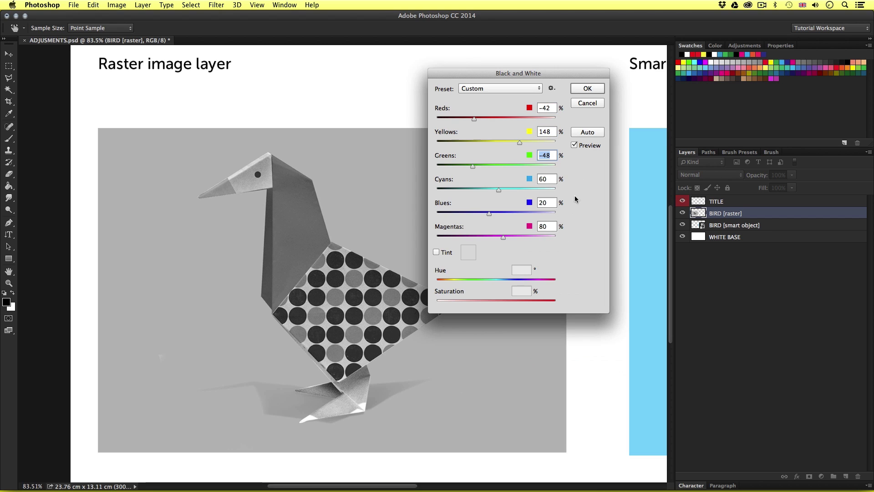
{"action": "left_click_drag", "start_coordinate": [545, 76], "coordinate": [586, 114]}
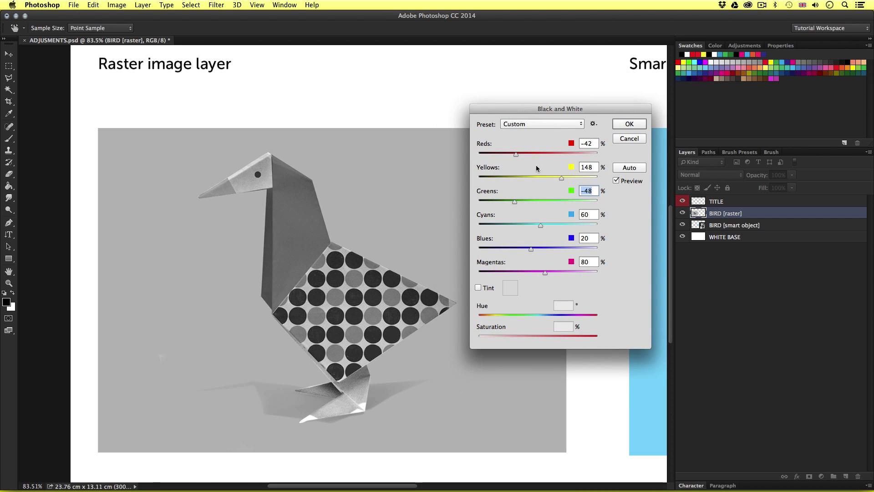
{"action": "left_click", "coordinate": [627, 139]}
{"action": "left_click", "coordinate": [117, 5]}
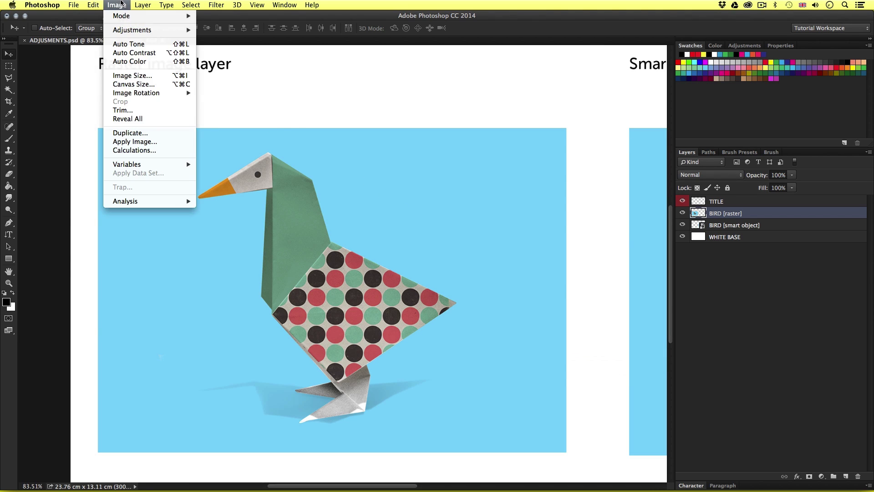
{"action": "mouse_move", "coordinate": [137, 30]}
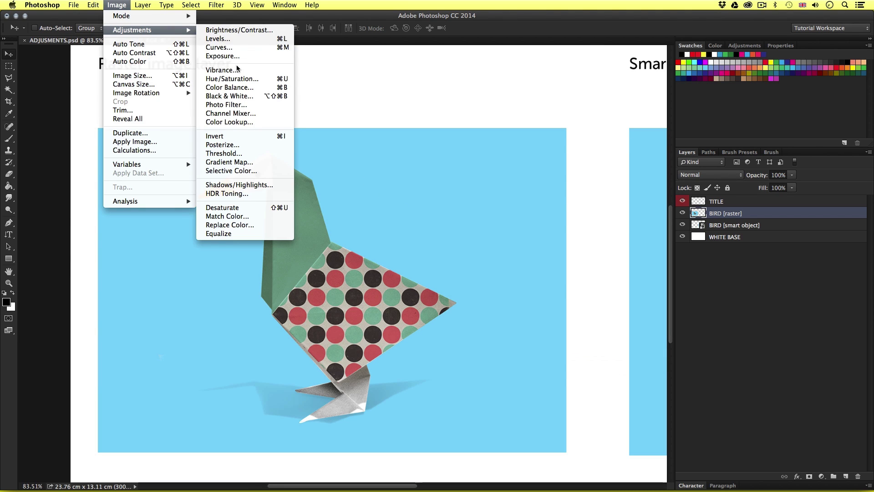
{"action": "left_click", "coordinate": [237, 137]}
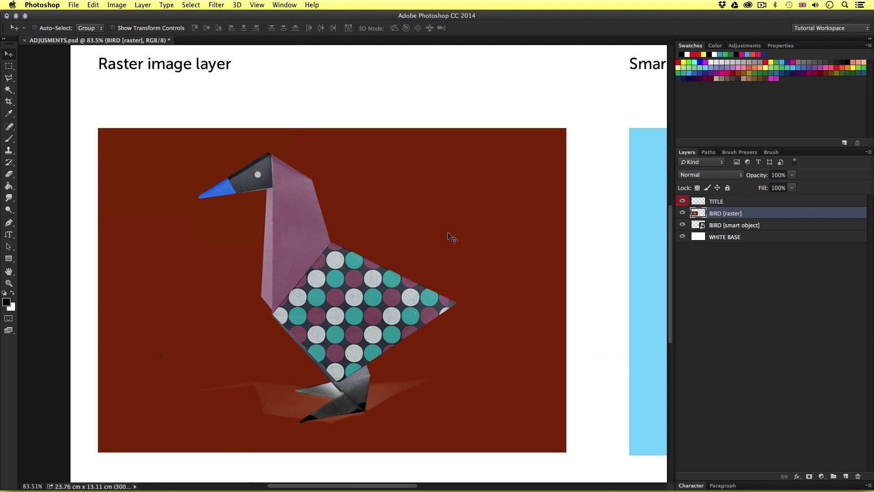
{"action": "key", "text": "super+z"}
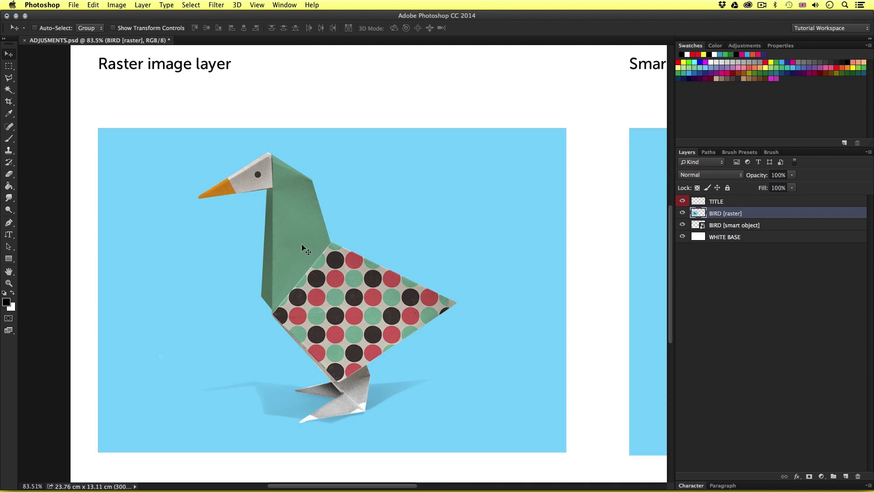
{"action": "left_click", "coordinate": [117, 4]}
{"action": "mouse_move", "coordinate": [137, 30]}
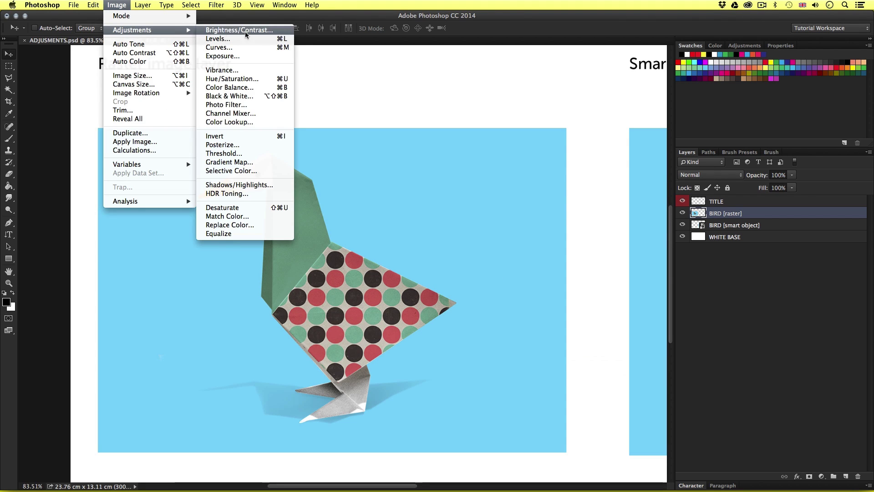
{"action": "left_click", "coordinate": [248, 154]}
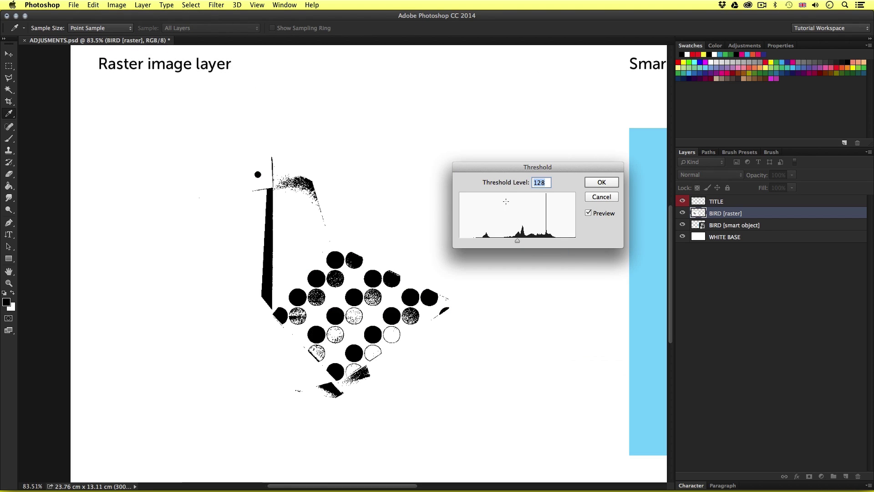
{"action": "left_click_drag", "start_coordinate": [517, 240], "coordinate": [538, 241]}
{"action": "left_click", "coordinate": [601, 197]}
{"action": "key", "text": "v"}
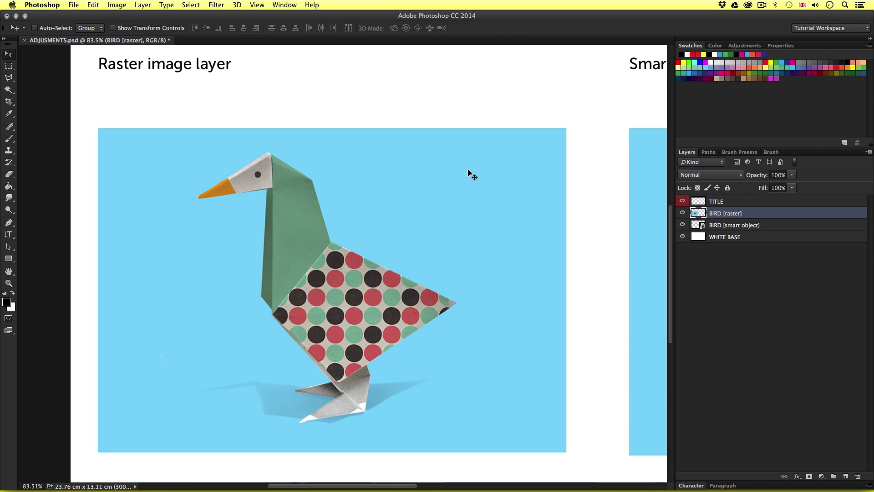
Step: Apply a Gradient Map preview to the raster bird, trying the Red, Green and Violet, Orange presets
{"action": "left_click", "coordinate": [117, 4]}
{"action": "mouse_move", "coordinate": [134, 32]}
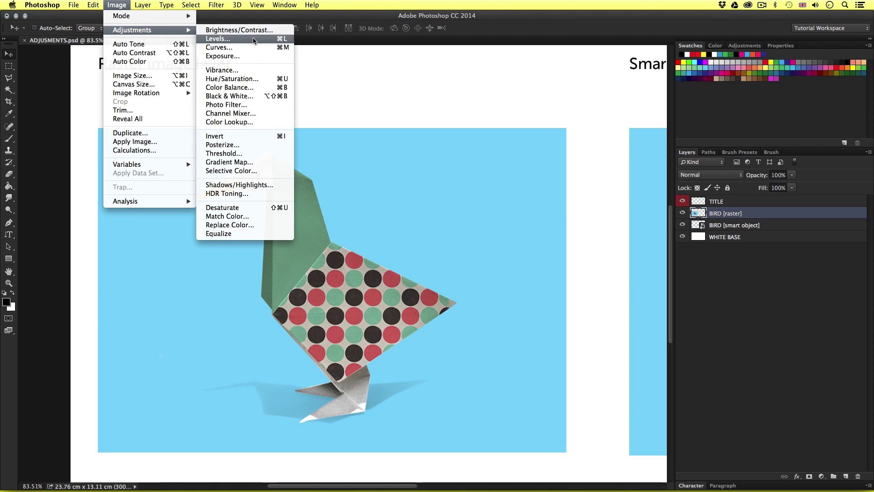
{"action": "left_click", "coordinate": [254, 163]}
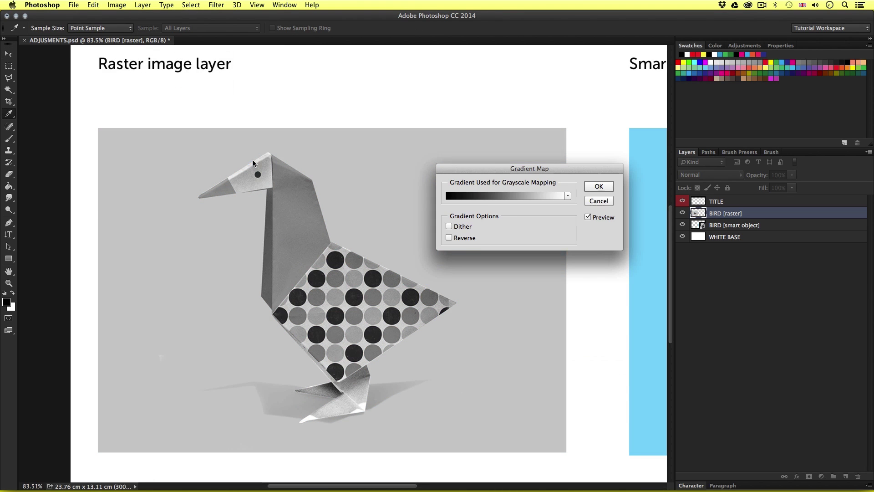
{"action": "left_click", "coordinate": [501, 195]}
{"action": "left_click", "coordinate": [654, 272]}
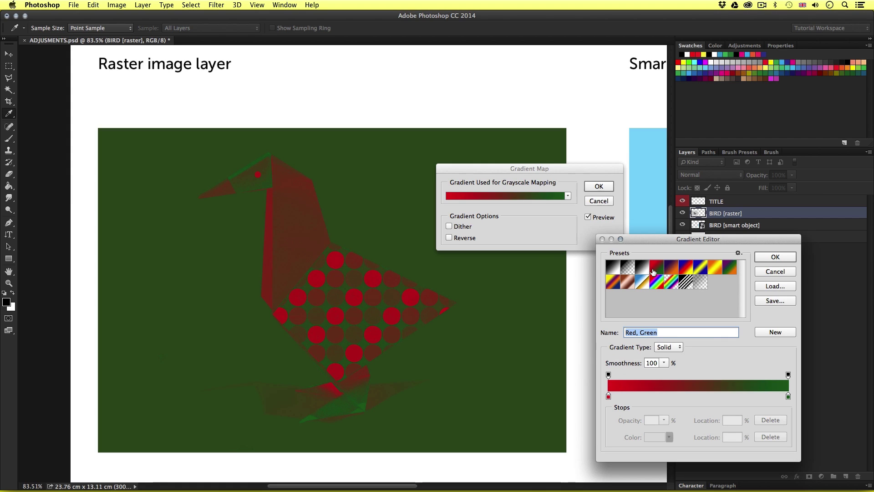
{"action": "left_click", "coordinate": [677, 268]}
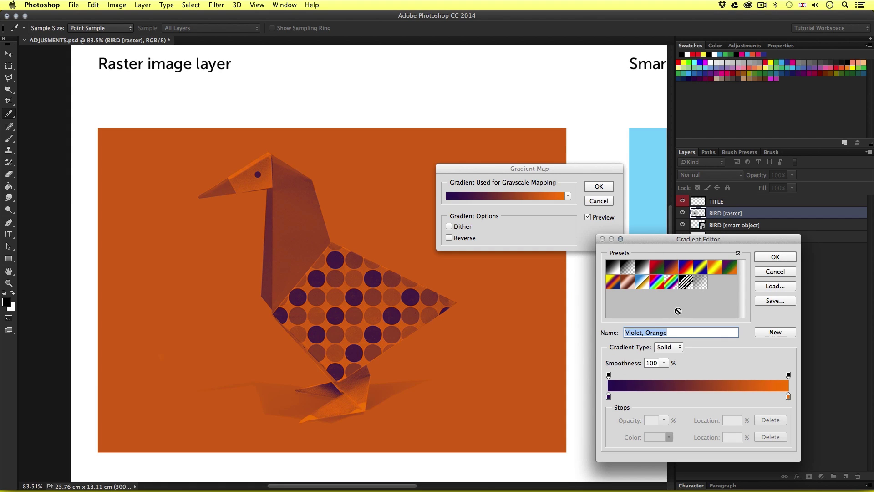
Step: Cancel the Gradient Map, then set Selective Color Reds to Cyan +13, Magenta -32, Yellow -61, Black -34
{"action": "left_click", "coordinate": [769, 272]}
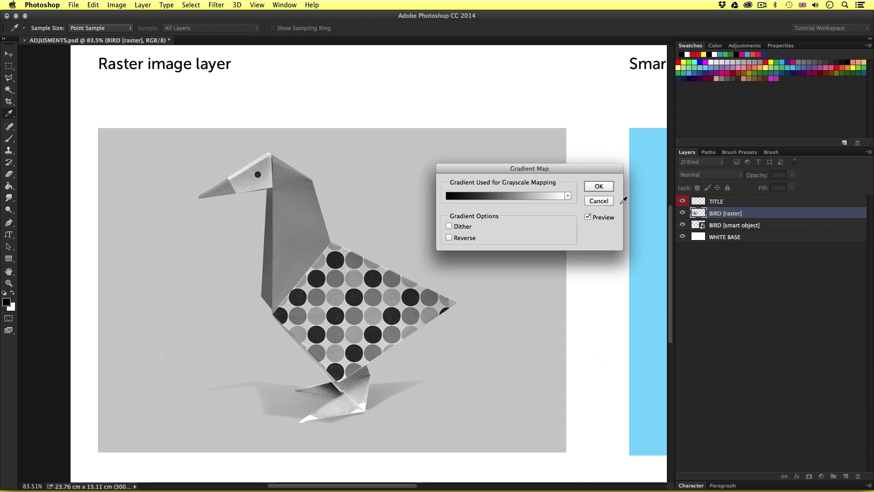
{"action": "left_click", "coordinate": [600, 201]}
{"action": "left_click", "coordinate": [117, 5]}
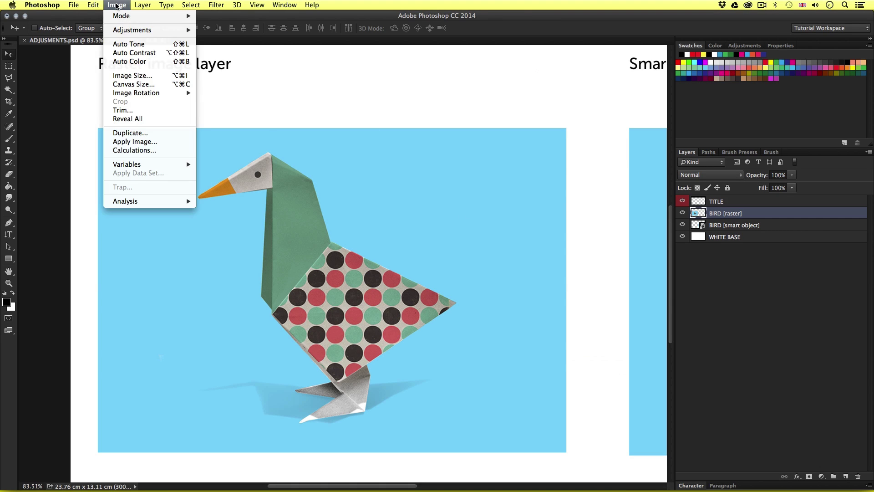
{"action": "mouse_move", "coordinate": [122, 17]}
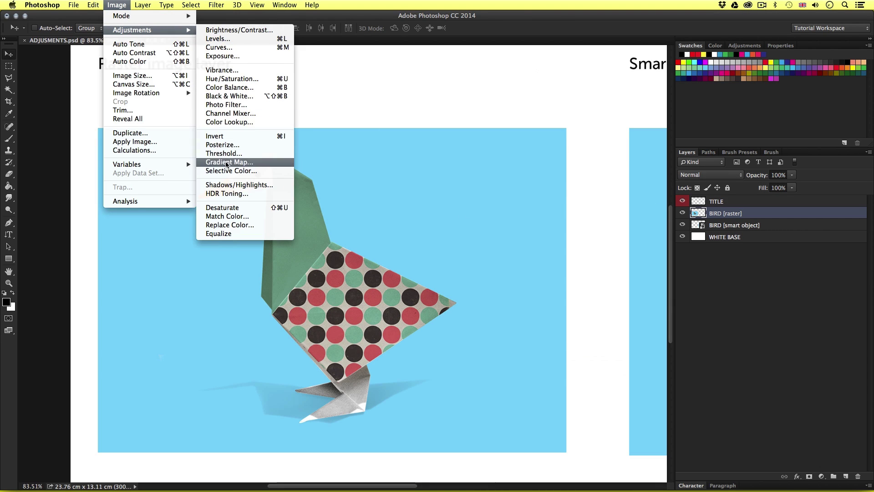
{"action": "left_click", "coordinate": [232, 170]}
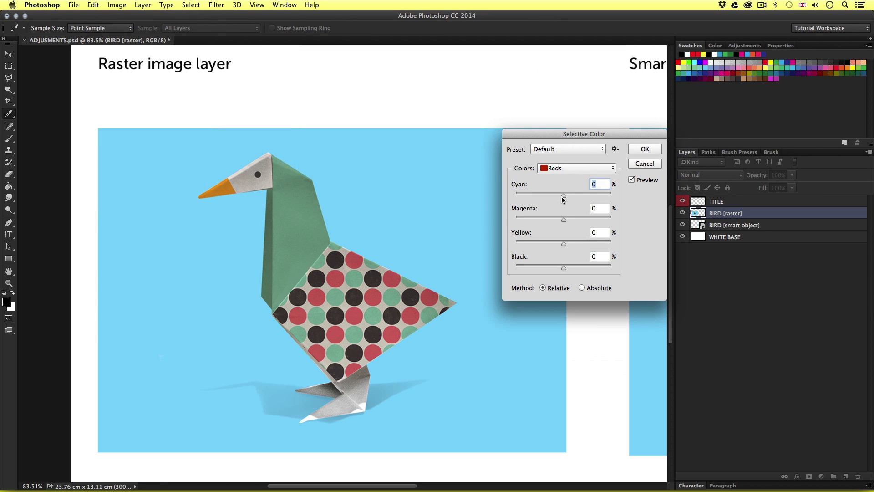
{"action": "left_click_drag", "start_coordinate": [563, 135], "coordinate": [474, 86]}
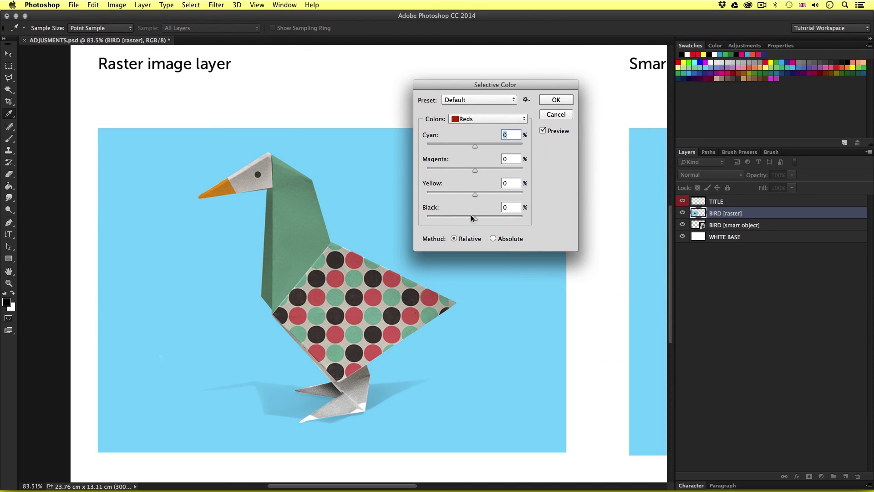
{"action": "left_click", "coordinate": [469, 119]}
{"action": "left_click", "coordinate": [469, 119]}
{"action": "left_click_drag", "start_coordinate": [474, 145], "coordinate": [436, 169]}
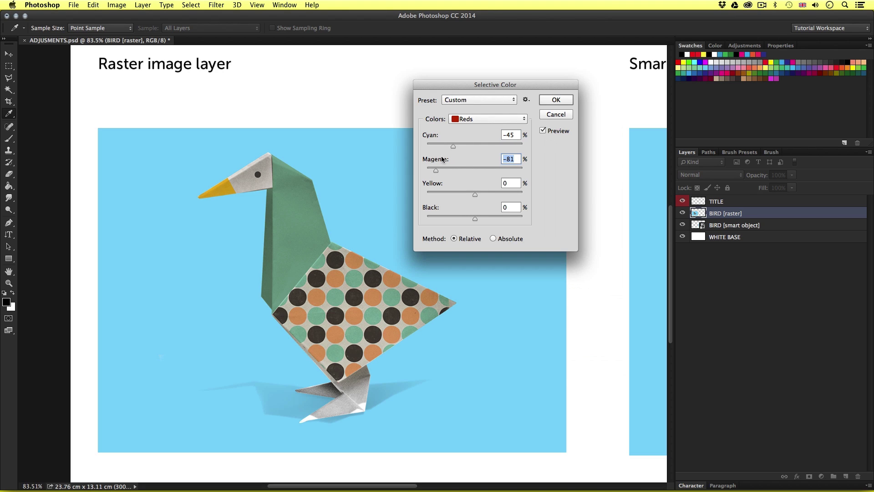
{"action": "left_click_drag", "start_coordinate": [475, 194], "coordinate": [459, 220]}
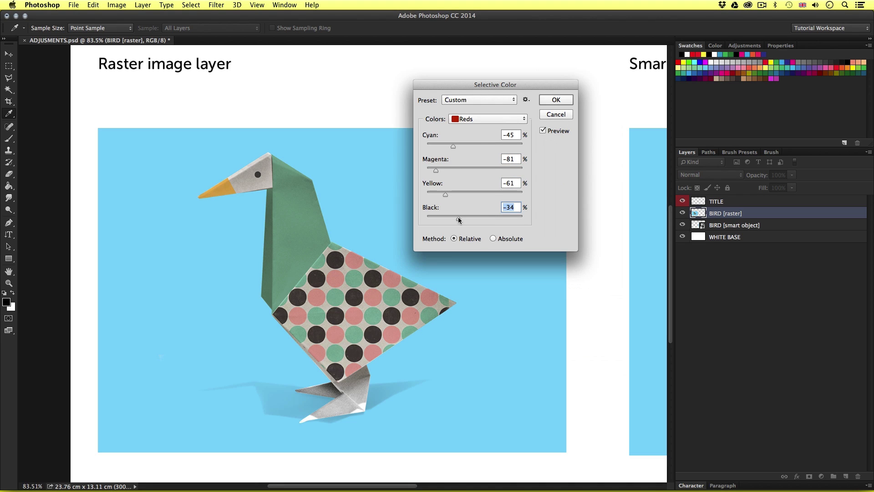
{"action": "left_click_drag", "start_coordinate": [452, 145], "coordinate": [481, 146]}
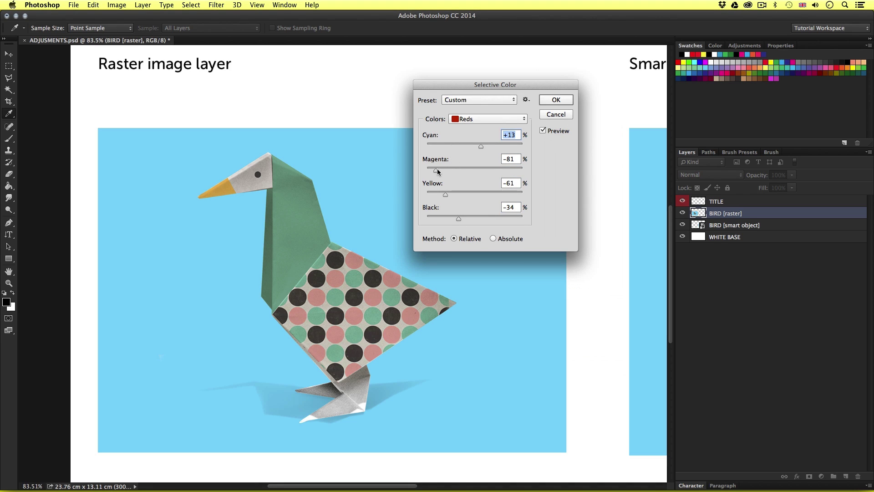
{"action": "left_click_drag", "start_coordinate": [438, 171], "coordinate": [460, 172]}
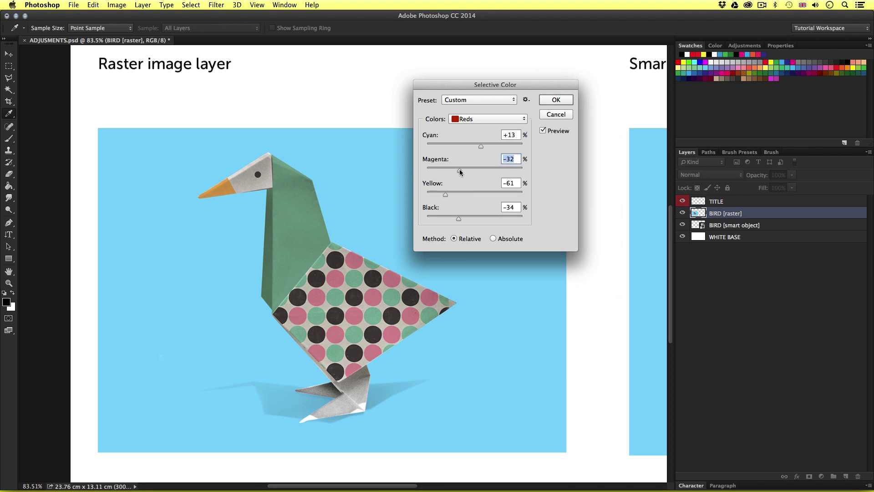
Step: Discard Selective Color, then preview the sampled blue background turned purple in Replace Color and cancel
{"action": "left_click", "coordinate": [557, 114]}
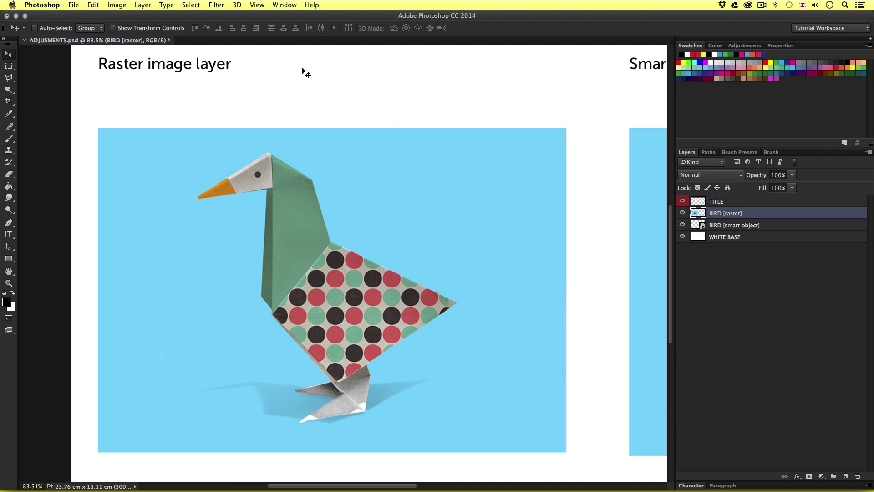
{"action": "left_click", "coordinate": [116, 4]}
{"action": "mouse_move", "coordinate": [137, 30]}
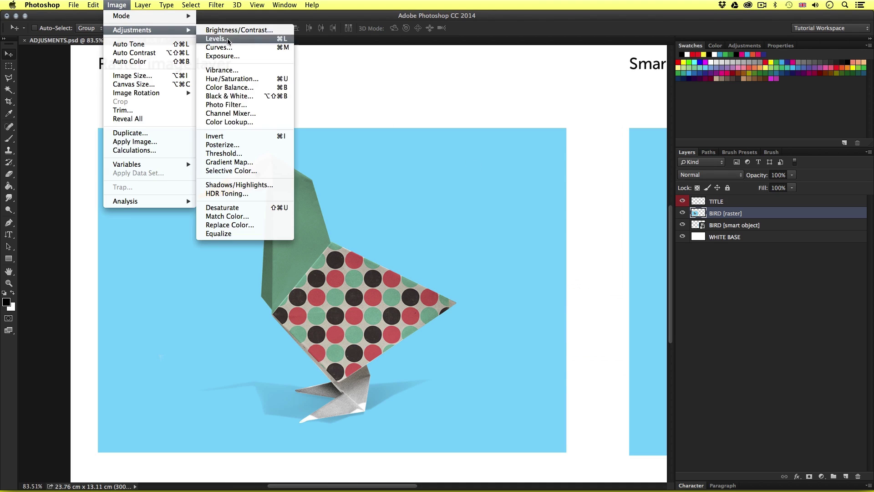
{"action": "left_click", "coordinate": [230, 224]}
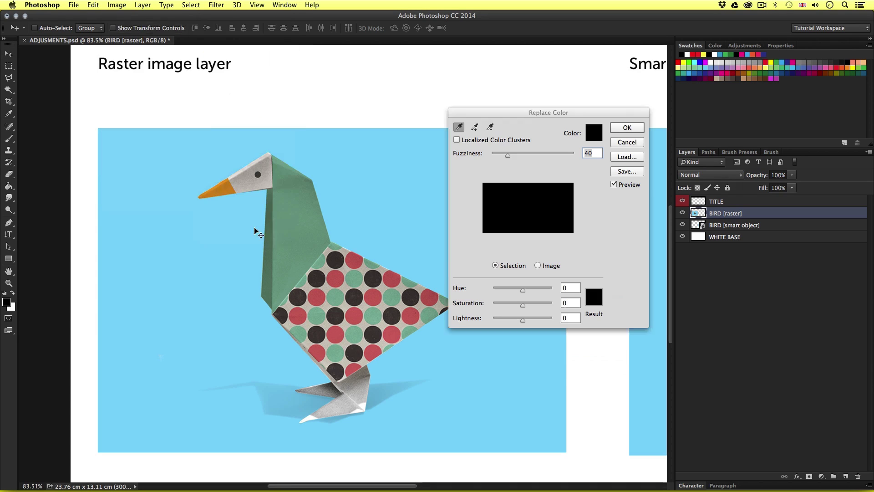
{"action": "left_click_drag", "start_coordinate": [495, 116], "coordinate": [467, 58]}
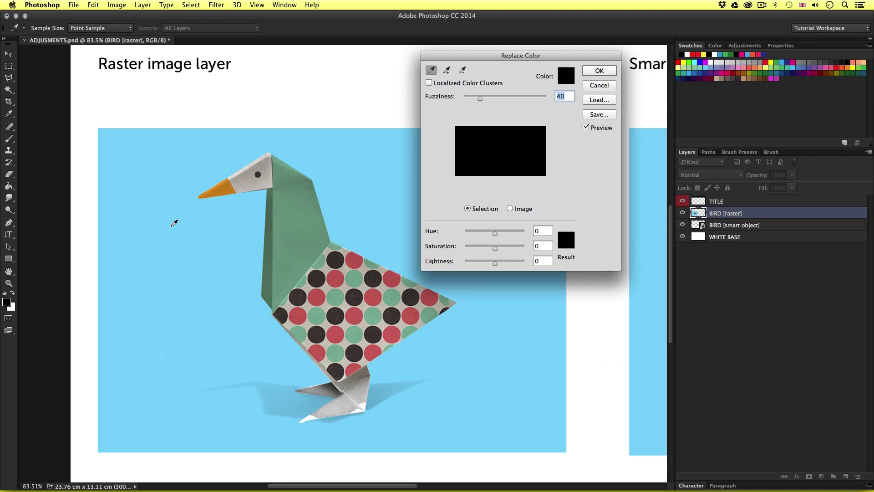
{"action": "left_click", "coordinate": [145, 187]}
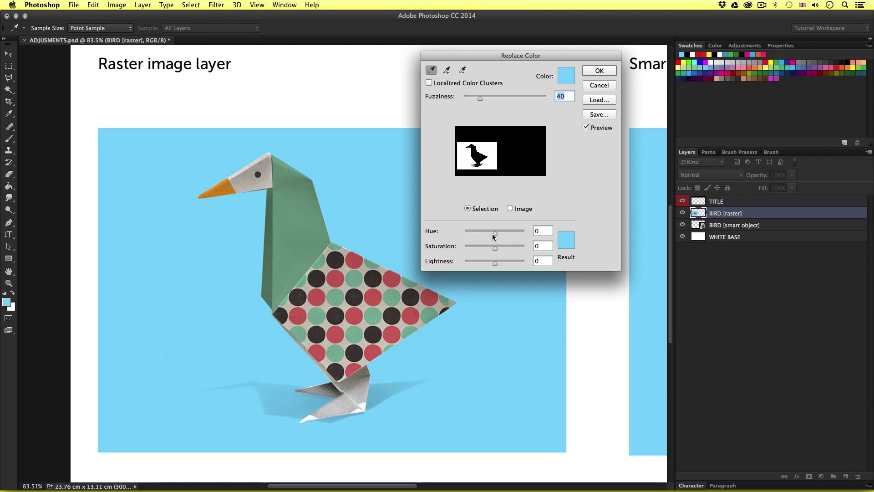
{"action": "left_click_drag", "start_coordinate": [495, 233], "coordinate": [500, 261]}
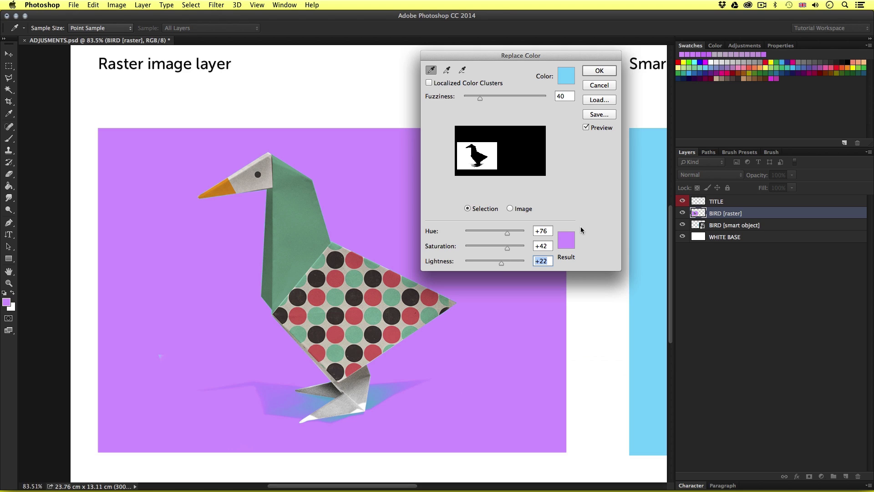
{"action": "left_click", "coordinate": [595, 85]}
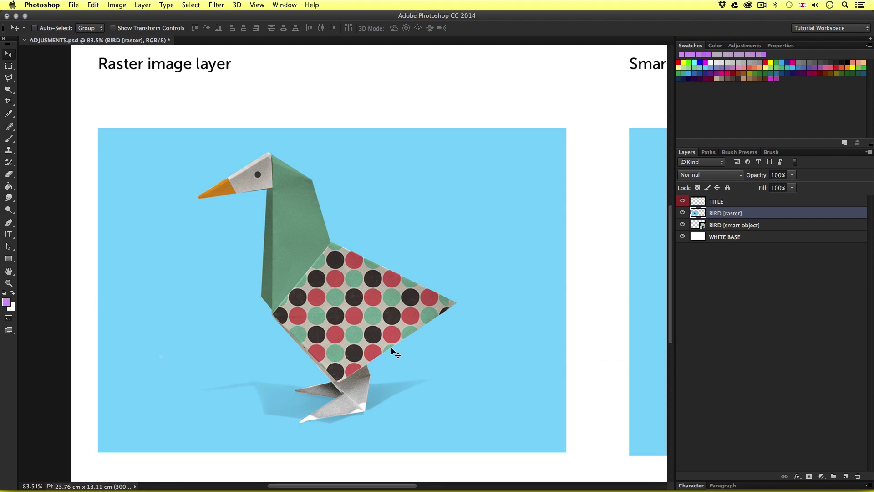
Step: Draw a four-corner Polygonal Lasso selection around the raster bird's polka-dot body
{"action": "left_click_drag", "start_coordinate": [8, 78], "coordinate": [37, 87]}
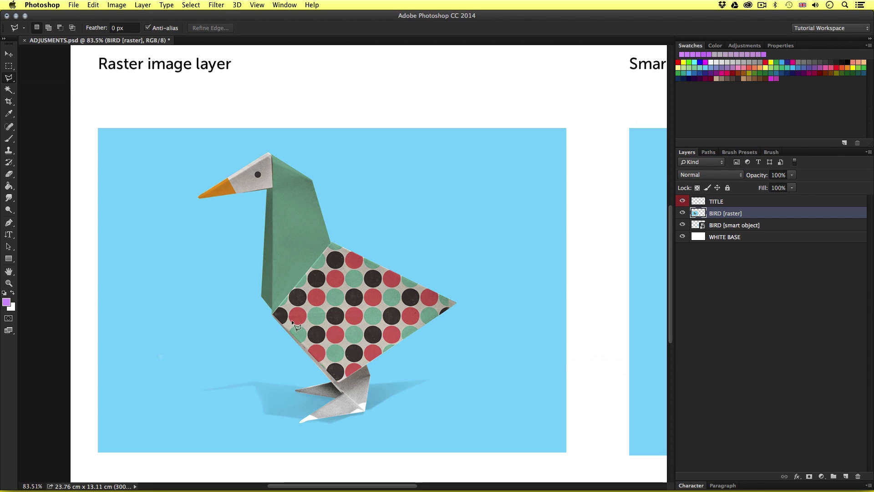
{"action": "left_click", "coordinate": [282, 302]}
{"action": "left_click", "coordinate": [332, 242]}
{"action": "left_click", "coordinate": [456, 302]}
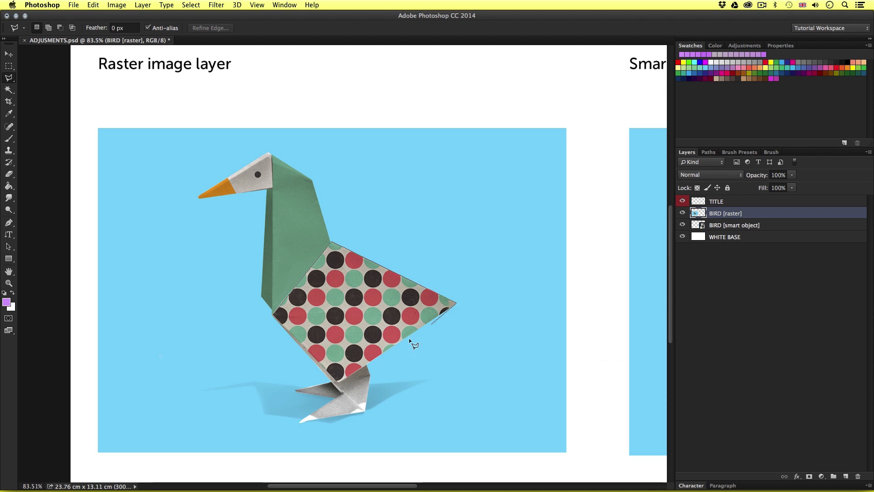
{"action": "left_click", "coordinate": [339, 381]}
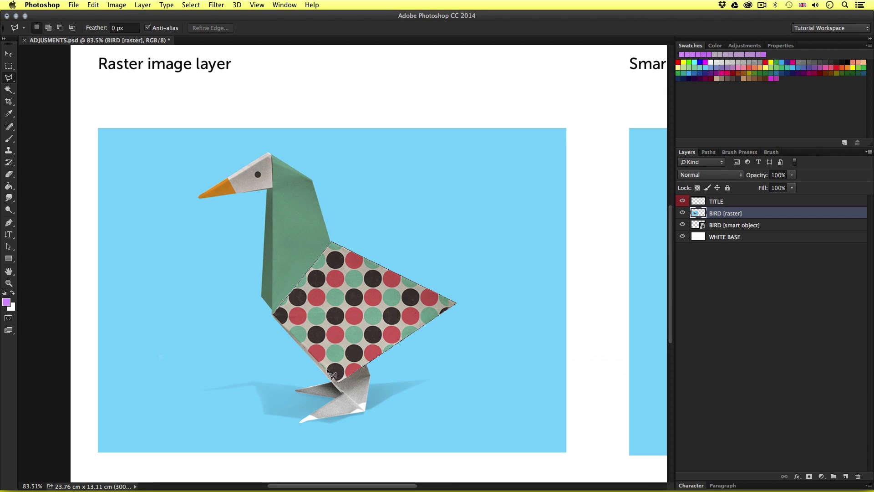
{"action": "left_click", "coordinate": [276, 318]}
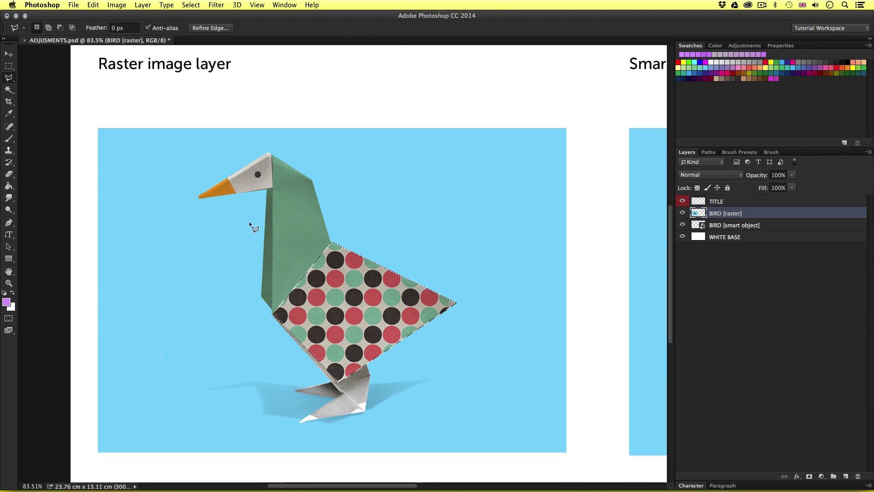
Step: Shift the hue and boost saturation of the selected body so its dots turn vivid pink and green
{"action": "left_click", "coordinate": [112, 6]}
{"action": "mouse_move", "coordinate": [137, 31]}
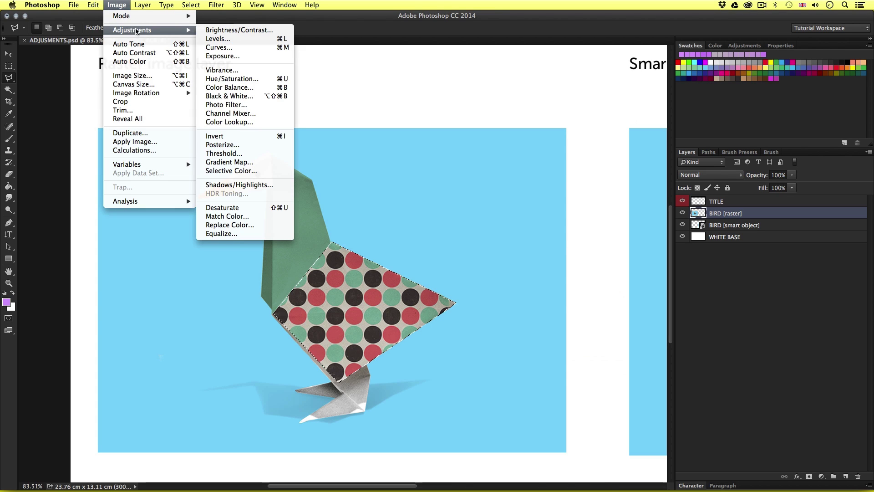
{"action": "left_click", "coordinate": [236, 78]}
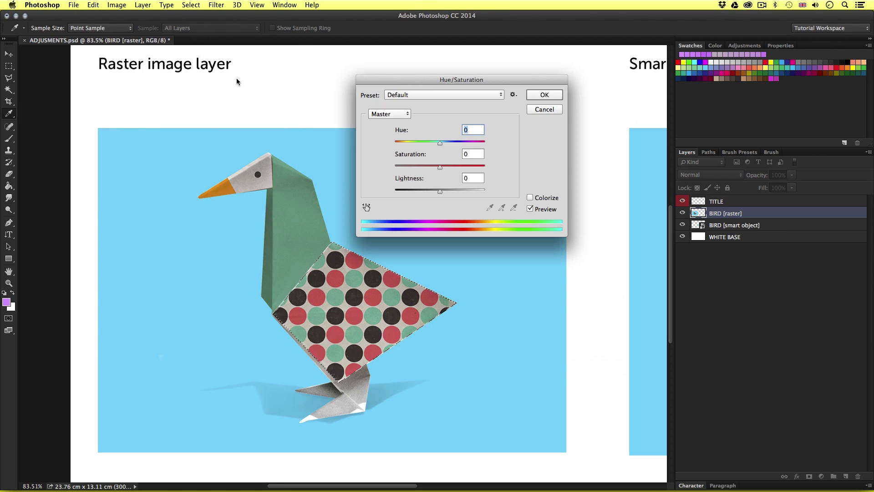
{"action": "left_click_drag", "start_coordinate": [415, 79], "coordinate": [429, 76]}
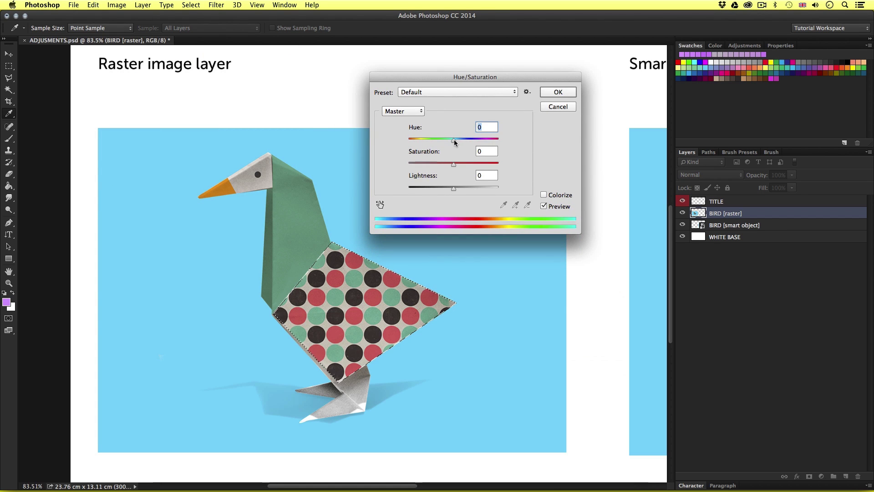
{"action": "left_click_drag", "start_coordinate": [454, 142], "coordinate": [469, 163]}
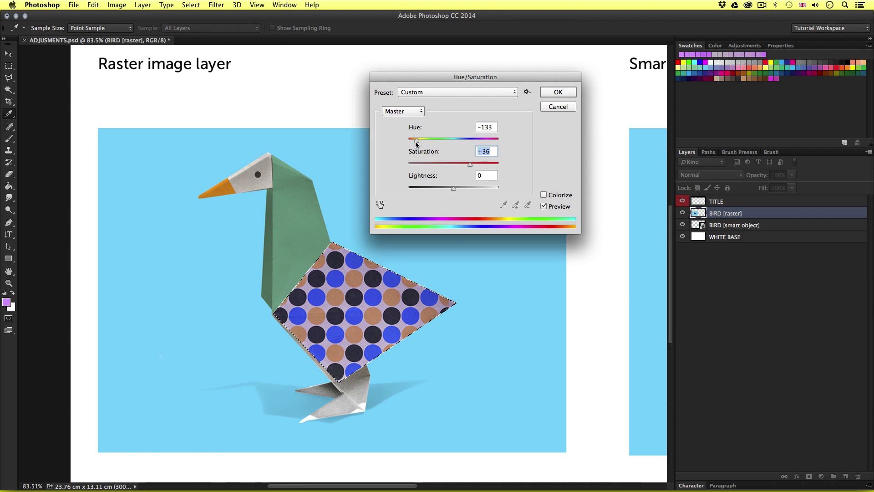
{"action": "left_click_drag", "start_coordinate": [417, 141], "coordinate": [449, 144]}
{"action": "left_click", "coordinate": [557, 93]}
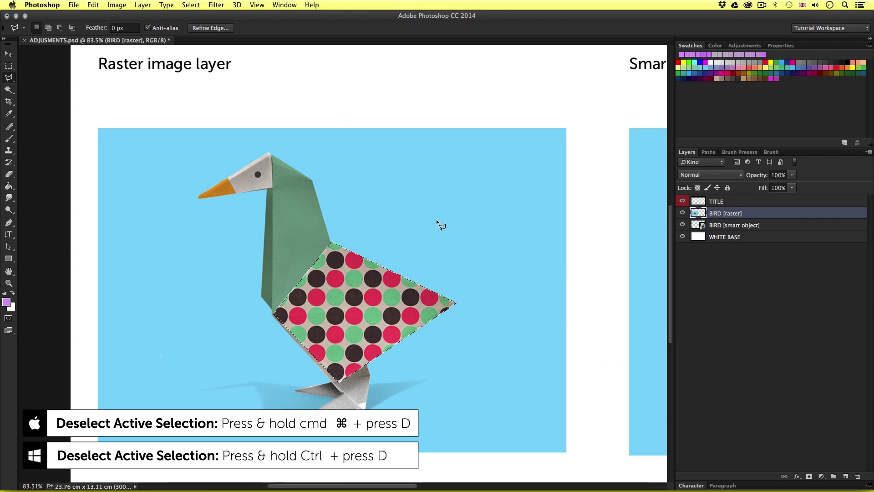
Step: Deselect the recoloured body with Cmd+D and switch to the Move tool with V
{"action": "key", "text": "super+d"}
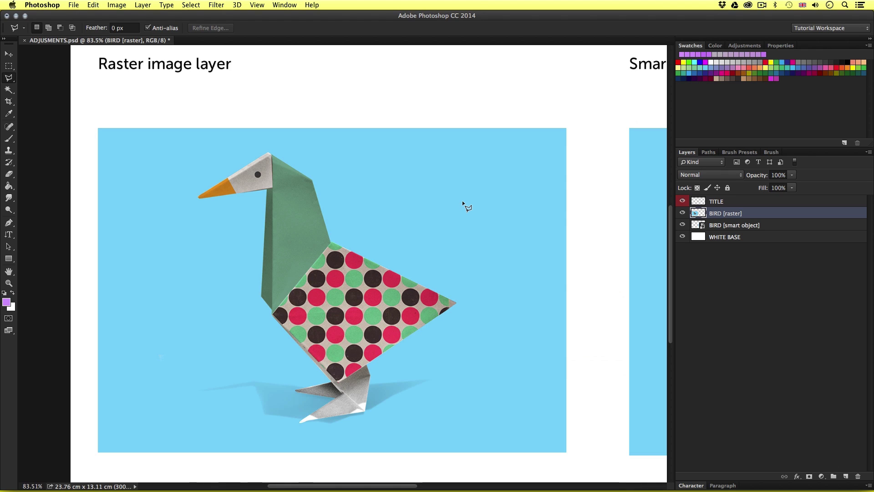
{"action": "key", "text": "v"}
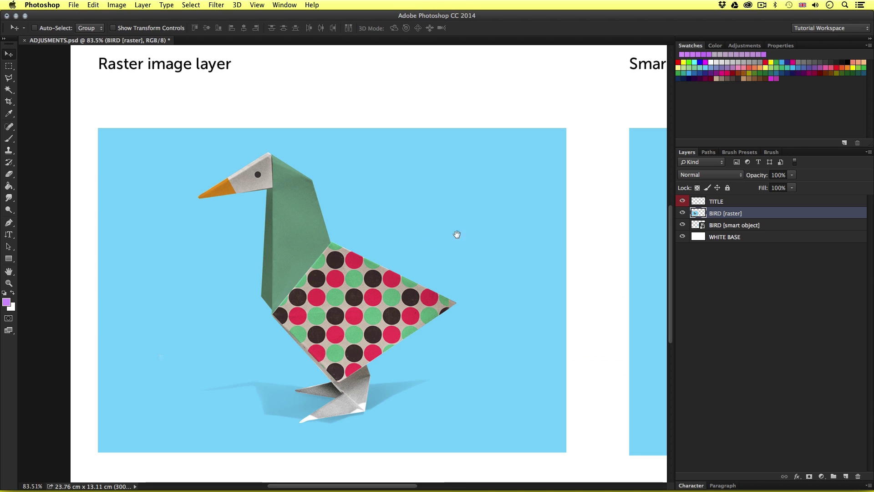
Step: Select the BIRD [smart object] layer and briefly hide and show it to identify the bird
{"action": "left_click_drag", "start_coordinate": [456, 235], "coordinate": [359, 232]}
{"action": "left_click_drag", "start_coordinate": [580, 234], "coordinate": [283, 236]}
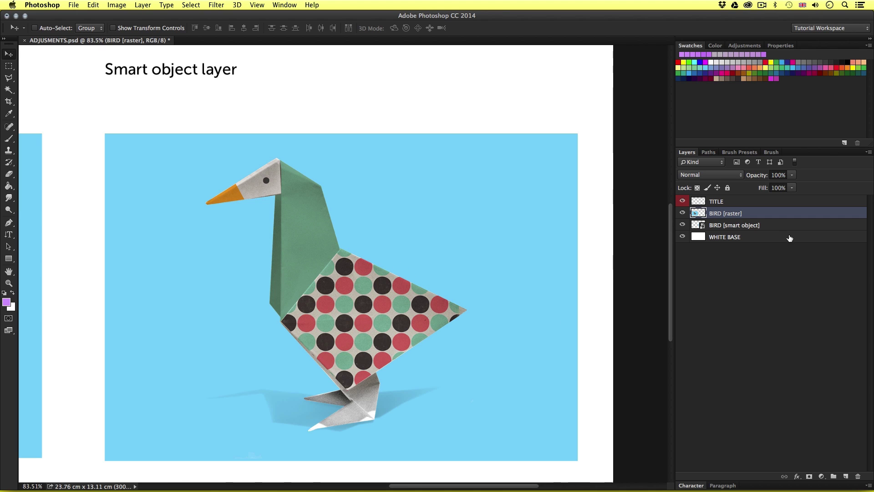
{"action": "left_click", "coordinate": [777, 225]}
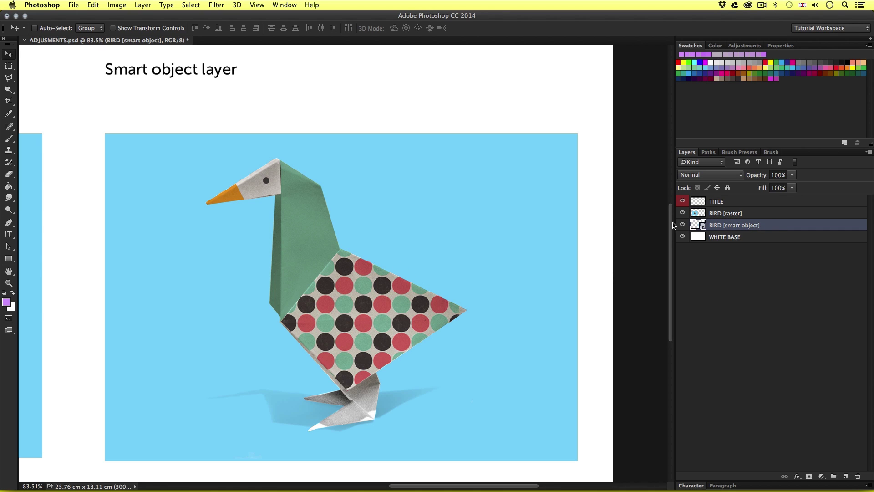
{"action": "left_click", "coordinate": [683, 225]}
{"action": "left_click", "coordinate": [682, 225]}
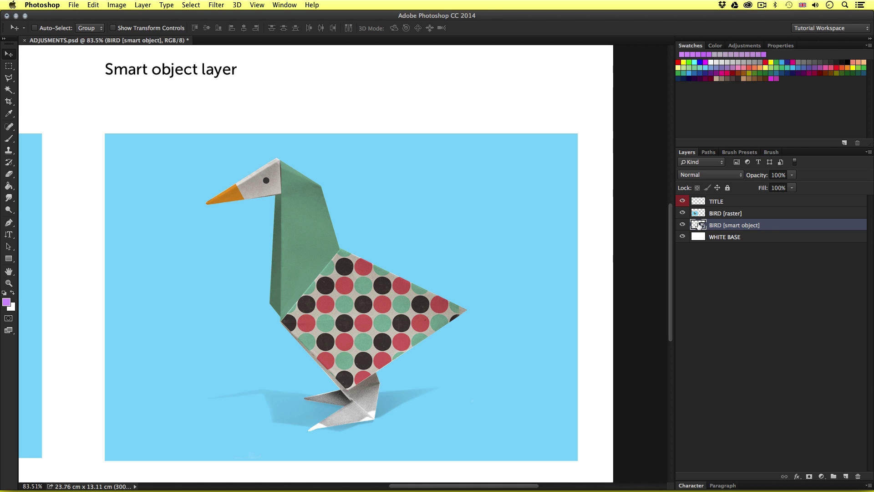
Step: Open the smart object's contents as BIRD.psb and hide the BIRD, SHADOW and BLUE BASE layers
{"action": "double_click", "coordinate": [700, 225]}
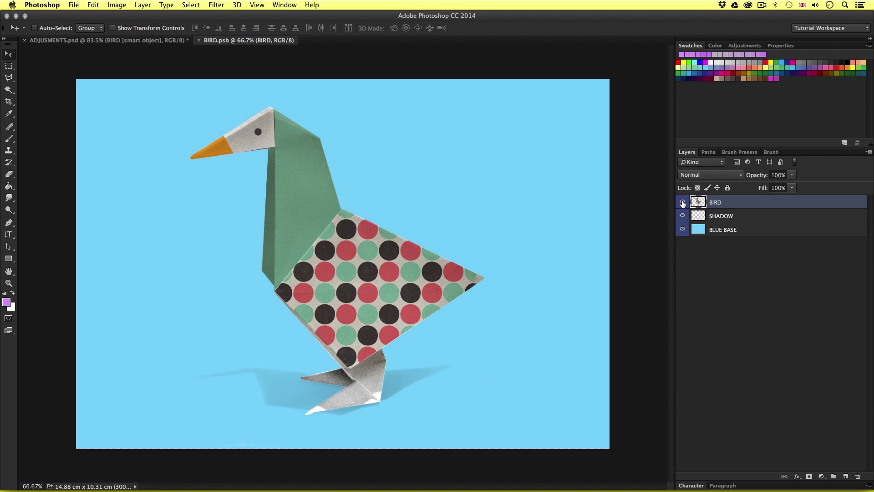
{"action": "left_click", "coordinate": [682, 202]}
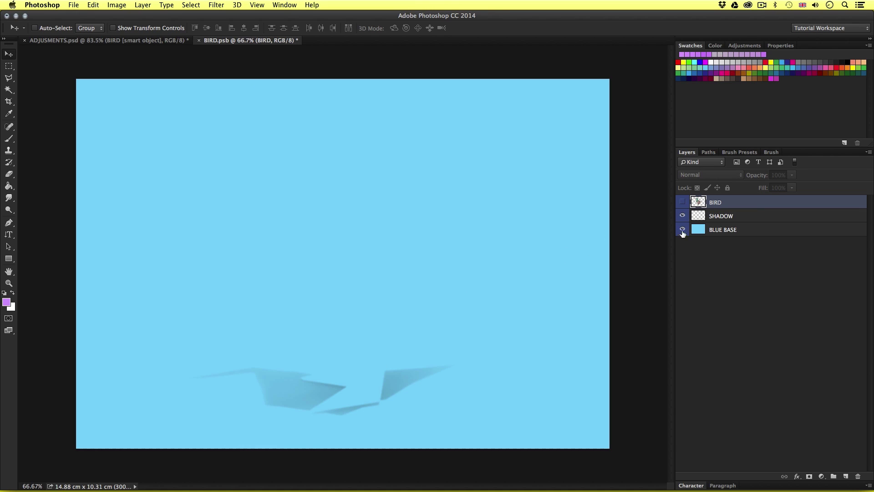
{"action": "left_click", "coordinate": [683, 215]}
{"action": "left_click", "coordinate": [682, 230]}
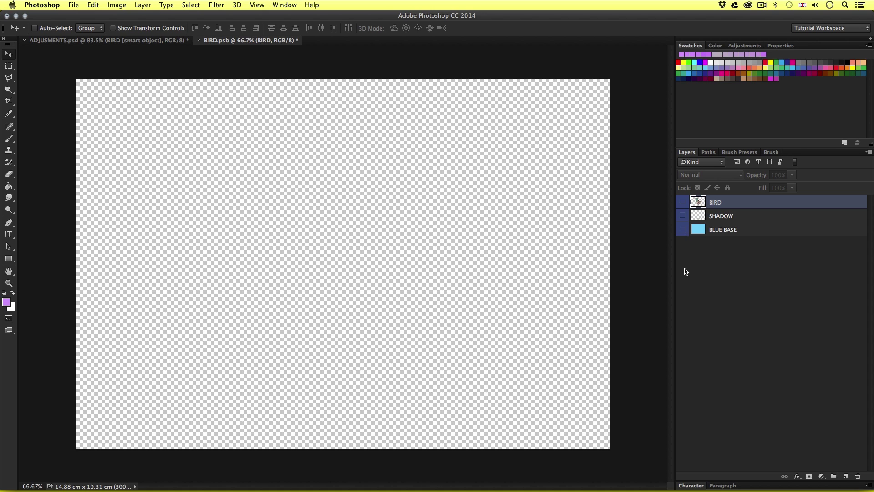
Step: Show the BLUE BASE, SHADOW and BIRD layers again and close BIRD.psb
{"action": "left_click", "coordinate": [683, 230]}
{"action": "left_click", "coordinate": [682, 216]}
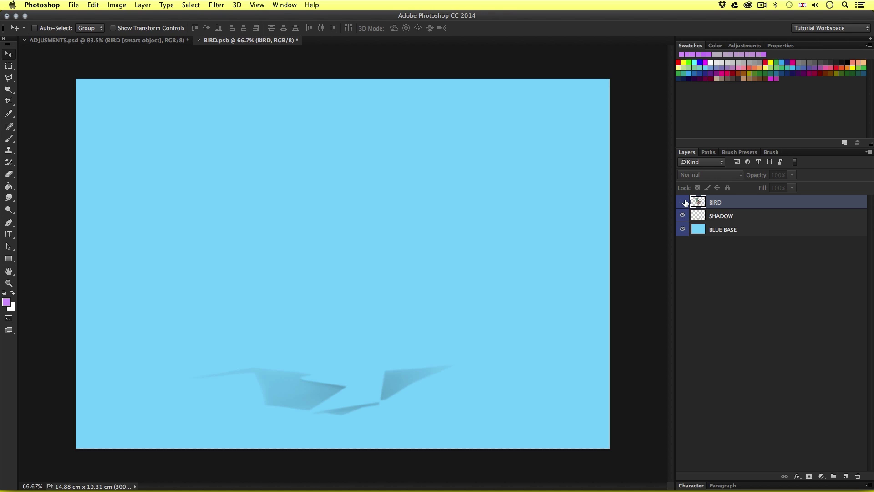
{"action": "left_click", "coordinate": [682, 202]}
{"action": "key", "text": "super+w"}
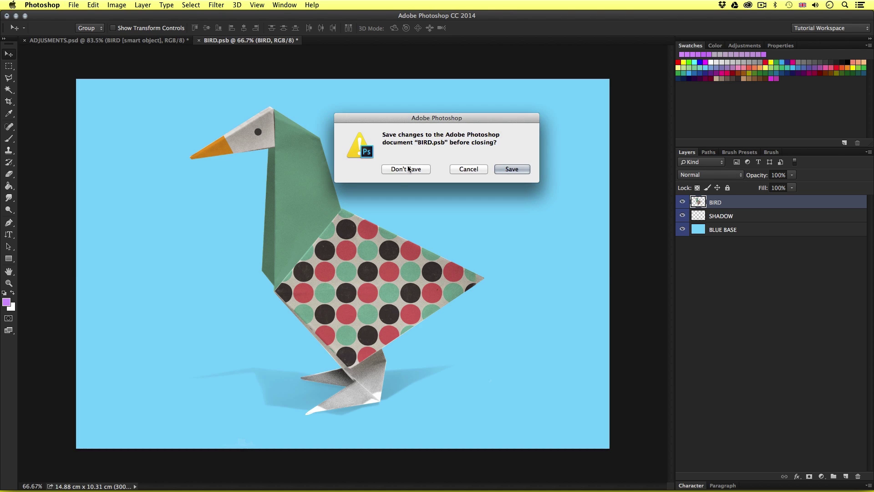
{"action": "left_click", "coordinate": [406, 171]}
{"action": "scroll", "coordinate": [451, 265], "scroll_direction": "right", "scroll_amount": 5}
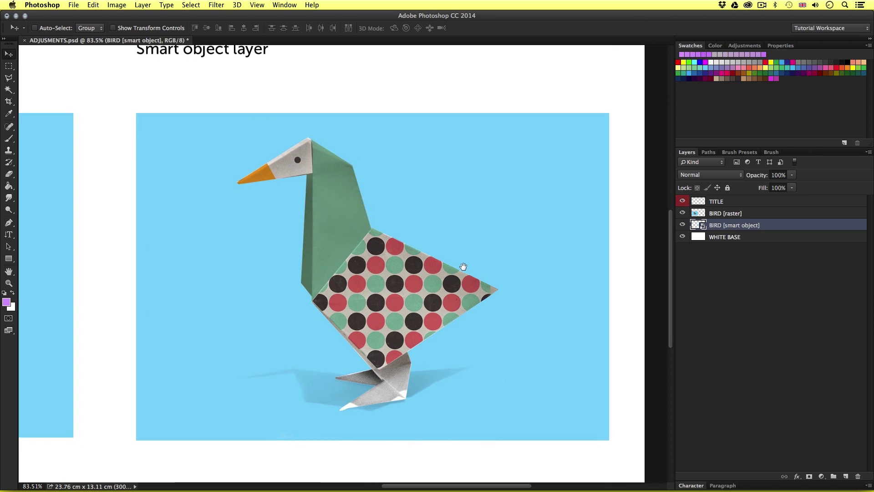
{"action": "scroll", "coordinate": [446, 264], "scroll_direction": "up", "scroll_amount": 1}
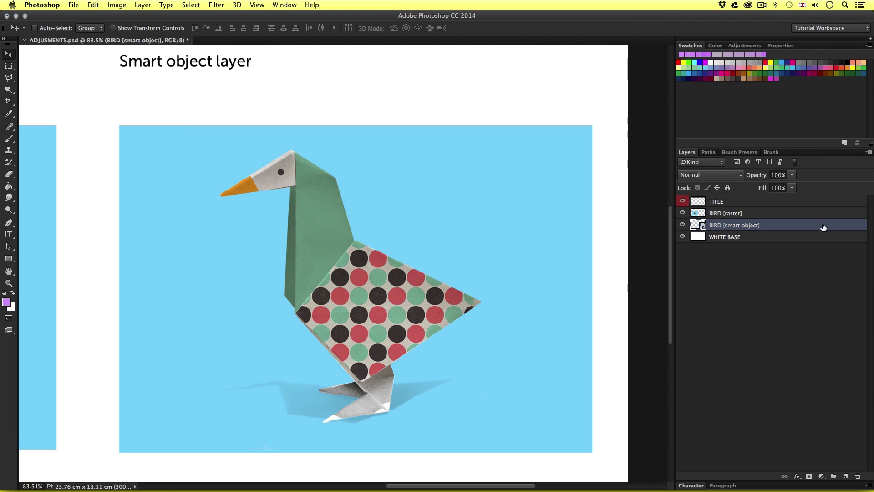
{"action": "left_click", "coordinate": [111, 6]}
{"action": "mouse_move", "coordinate": [137, 30]}
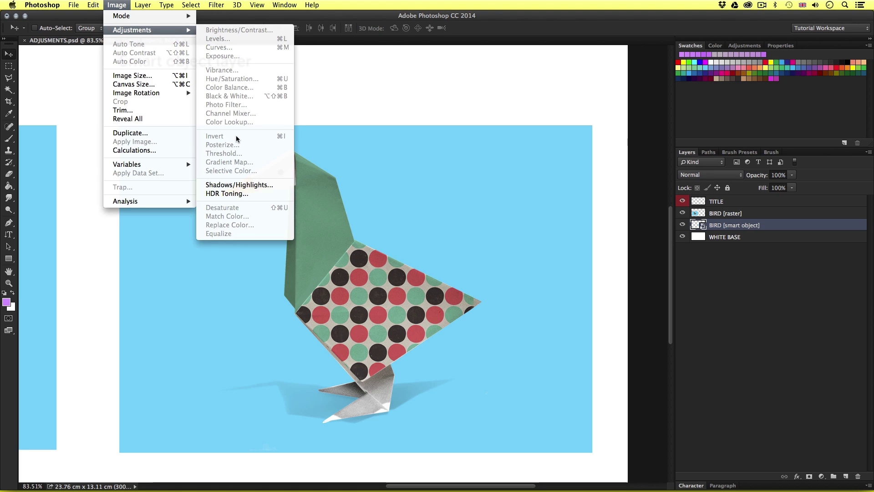
{"action": "left_click", "coordinate": [323, 108]}
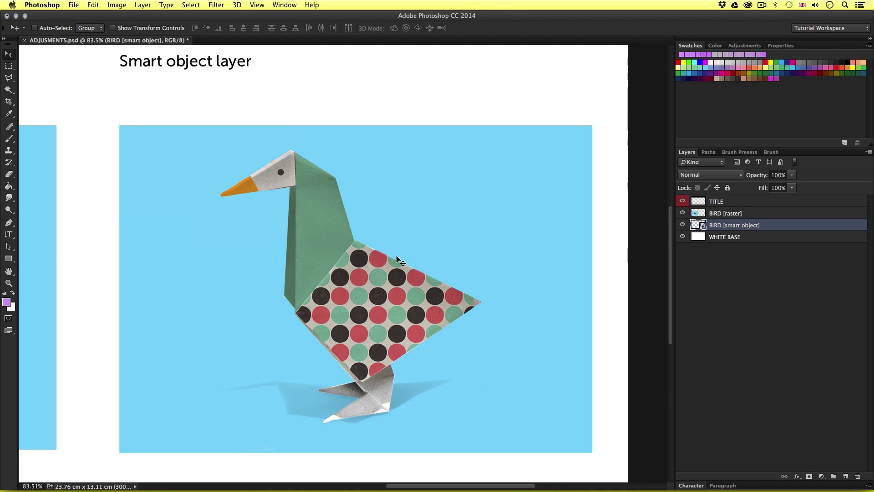
Step: Toggle the rulers on and off and fit the whole ADJUSTMENTS.psd page on screen
{"action": "key", "text": "super+r"}
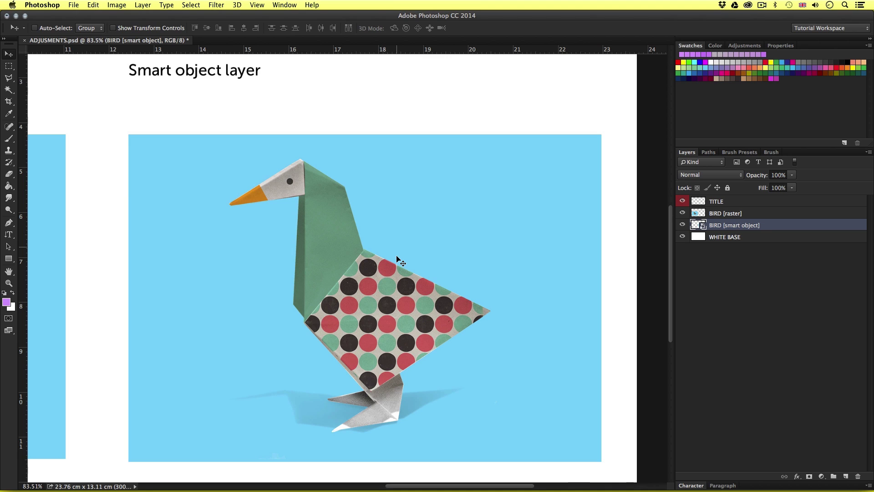
{"action": "key", "text": "super+0"}
{"action": "key", "text": "super+r"}
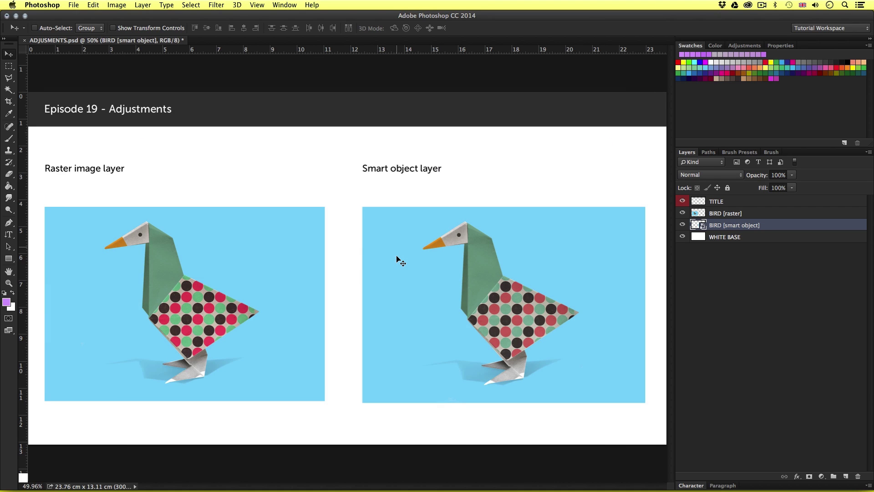